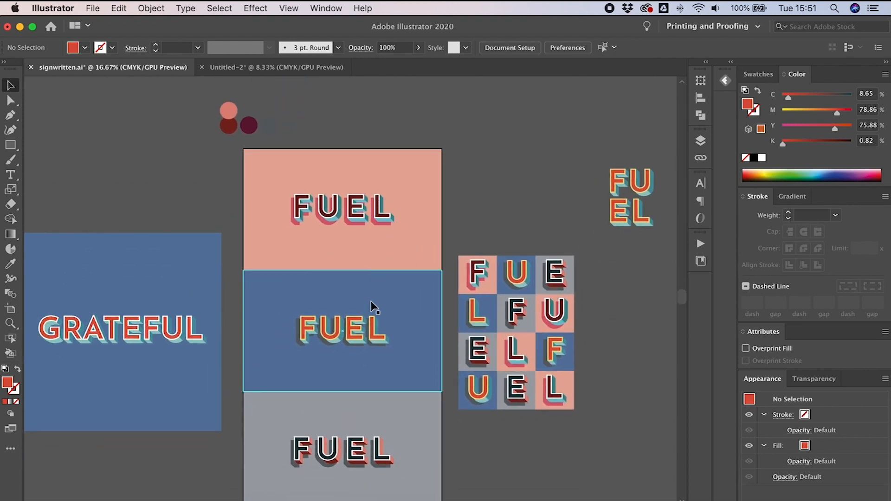
# Step: Select the middle FUEL lettering and inspect its layered construction with direct selection and the Layers panel
pyautogui.click(379, 347)
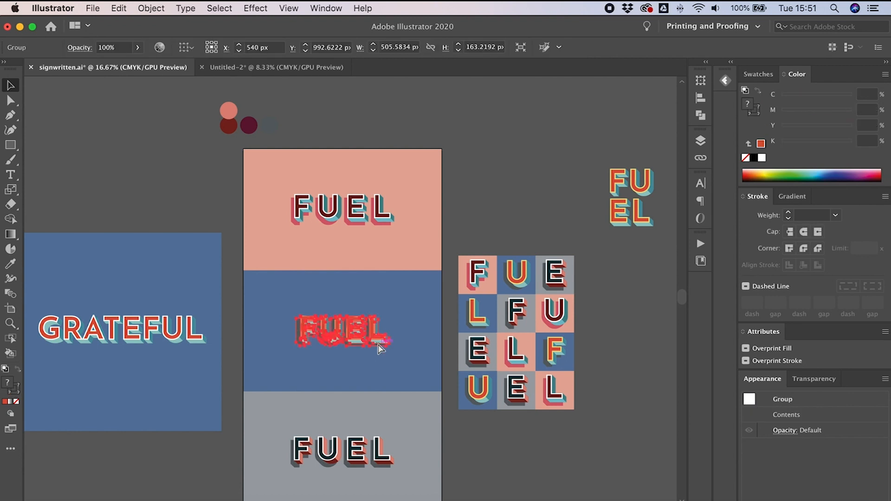
pyautogui.press('super+equal')
pyautogui.press('super+equal')
pyautogui.press('super+equal')
pyautogui.click(638, 408)
pyautogui.click(455, 315)
pyautogui.press('a')
pyautogui.click(700, 141)
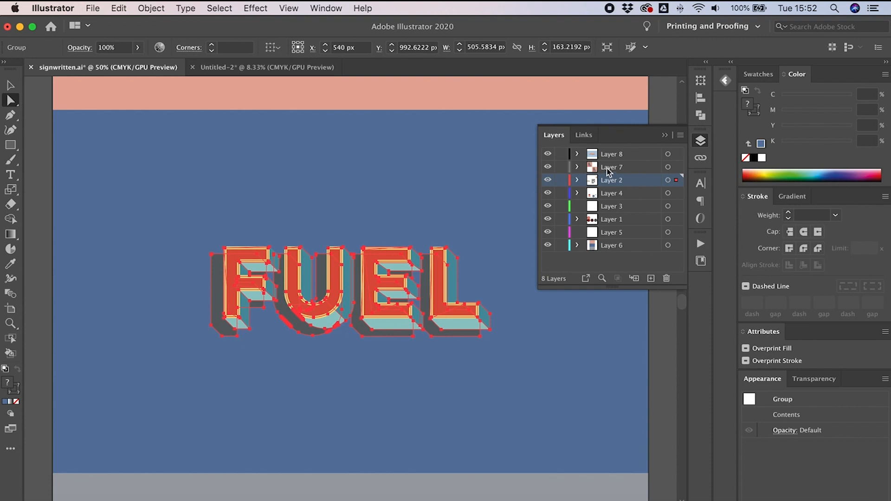
# Step: Select individual letter shapes in the other FUEL and GRATEFUL designs to examine their layers
pyautogui.press('super+minus')
pyautogui.press('super+minus')
pyautogui.click(403, 107)
pyautogui.click(616, 385)
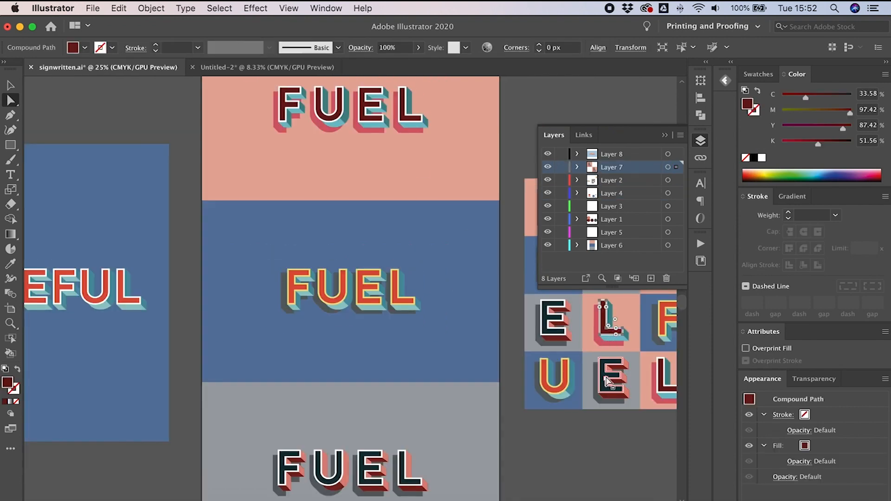
pyautogui.click(374, 460)
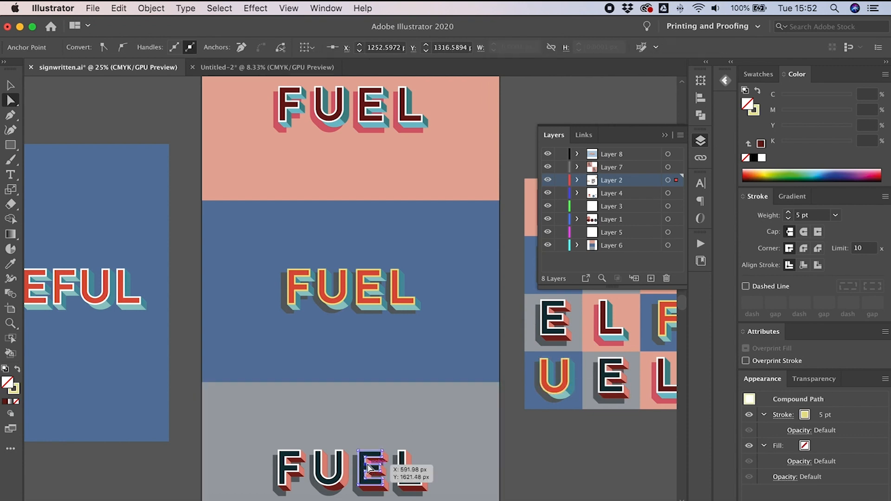
# Step: Switch to the Untitled-2 document and toggle the letter layers' visibility to examine how the alphabet is stacked
pyautogui.click(239, 67)
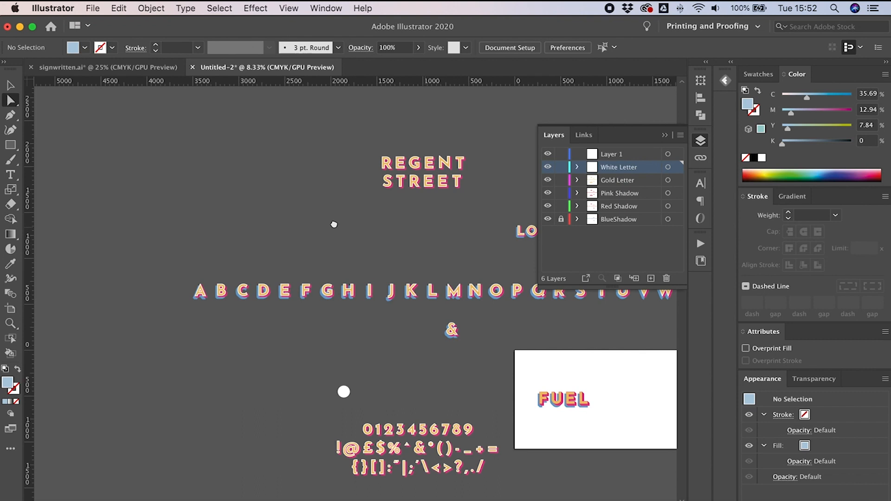
pyautogui.hscroll(5, 342, 283)
pyautogui.click(380, 299)
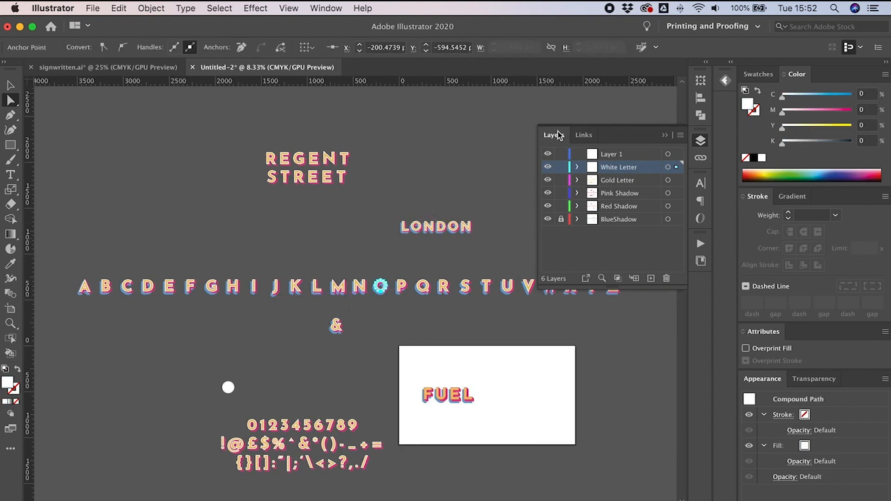
pyautogui.click(388, 275)
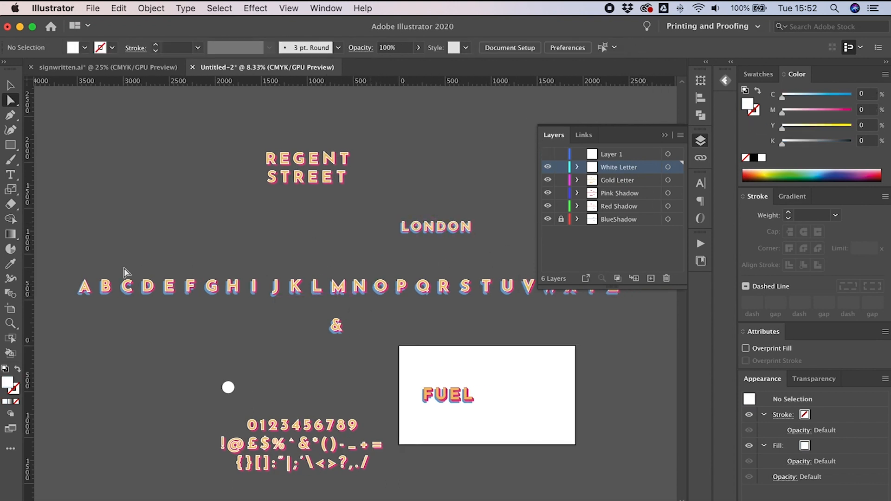
pyautogui.moveTo(354, 336); pyautogui.dragTo(382, 315)
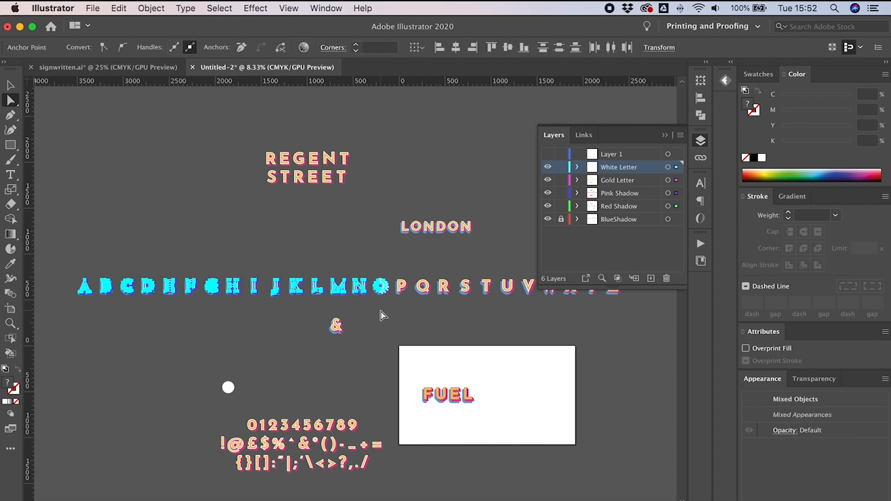
pyautogui.click(490, 238)
pyautogui.click(548, 166)
pyautogui.click(548, 180)
pyautogui.click(548, 192)
pyautogui.click(548, 193)
pyautogui.click(548, 181)
pyautogui.click(548, 167)
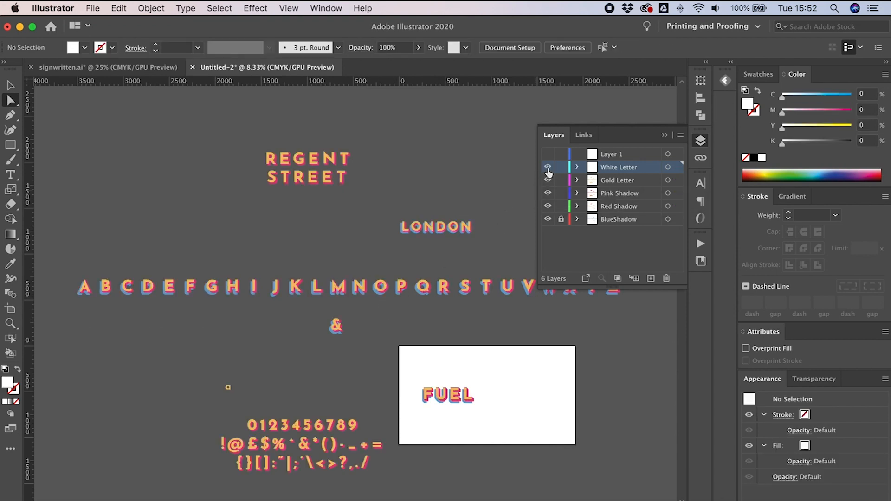
# Step: Zoom and pan along the alphabet to examine the shadow and letter layers closely
pyautogui.press('super+equal')
pyautogui.press('super+equal')
pyautogui.press('super+equal')
pyautogui.press('super+equal')
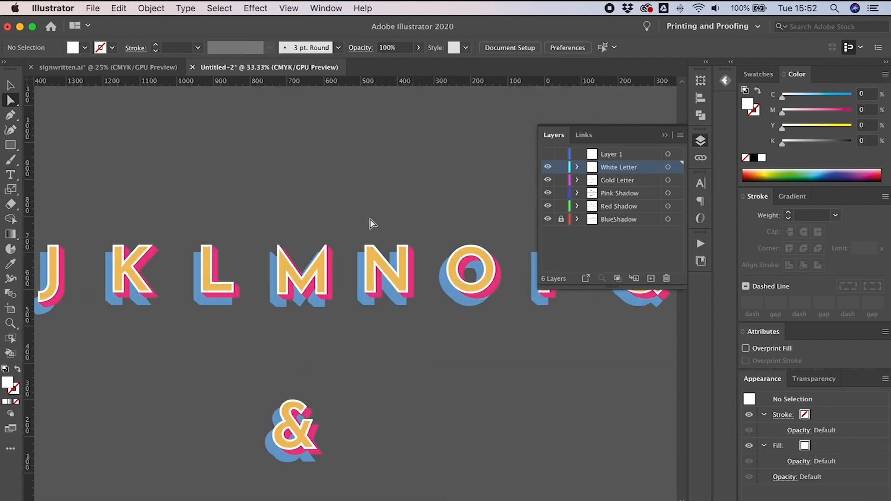
pyautogui.press('super+equal')
pyautogui.press('super+equal')
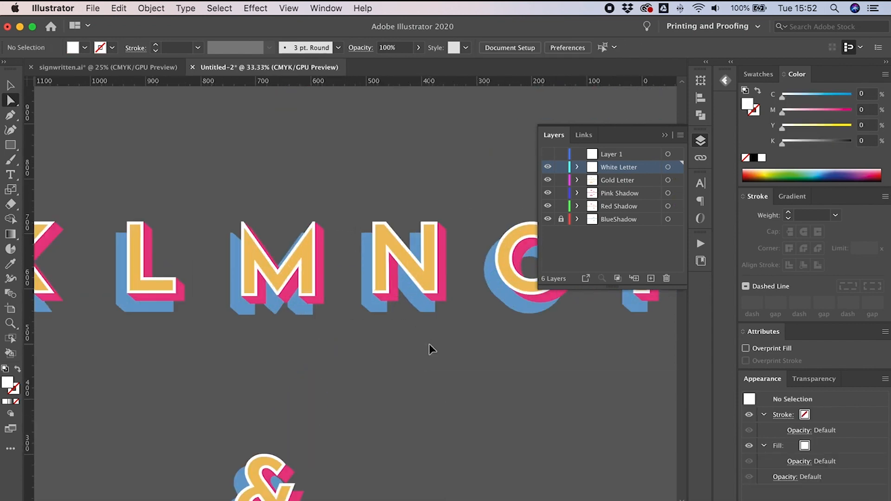
pyautogui.moveTo(635, 205); pyautogui.dragTo(625, 193)
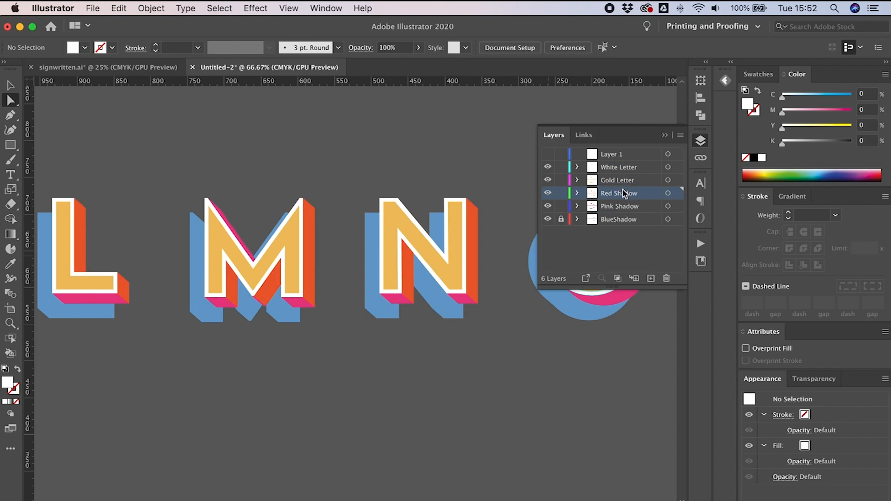
pyautogui.hscroll(15, 508, 199)
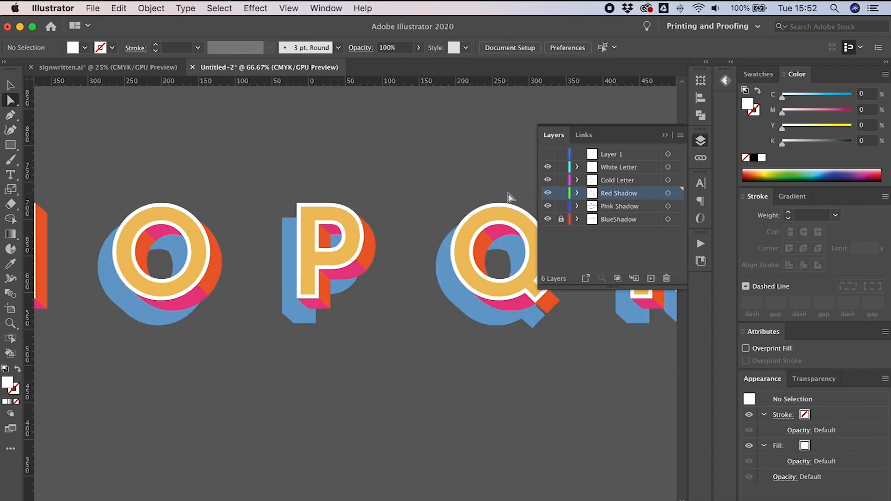
pyautogui.press('super+minus')
pyautogui.press('super+minus')
pyautogui.press('super+minus')
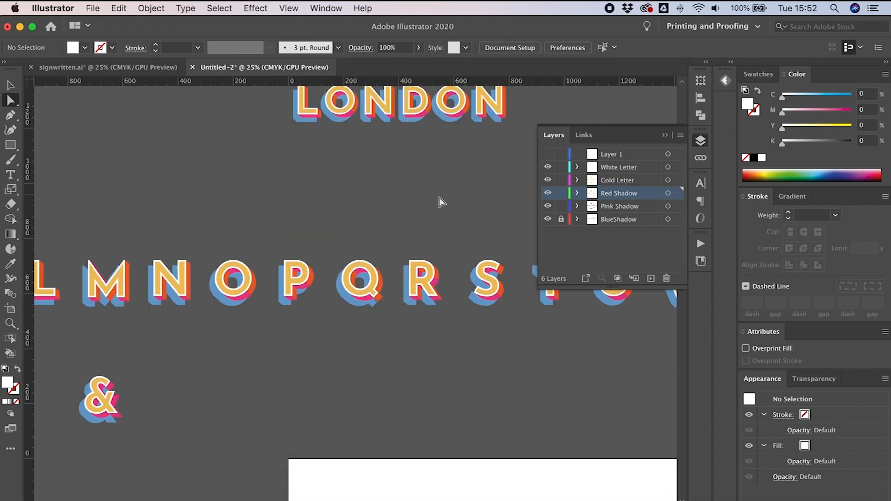
pyautogui.hscroll(-15, 266, 234)
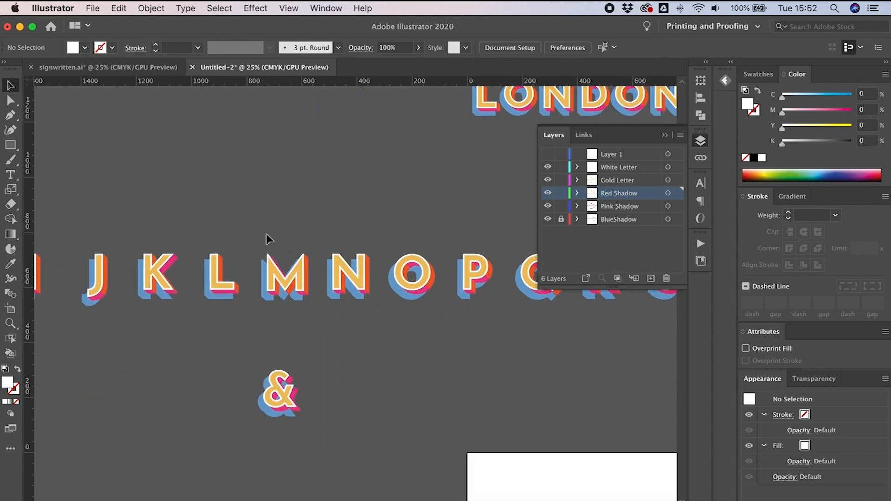
pyautogui.press('super+minus')
pyautogui.press('super+minus')
pyautogui.press('super+minus')
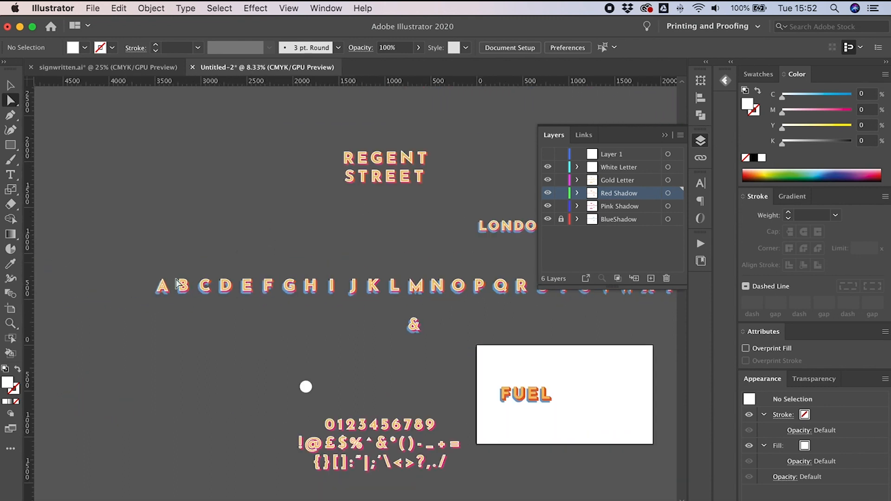
pyautogui.hscroll(2, 186, 281)
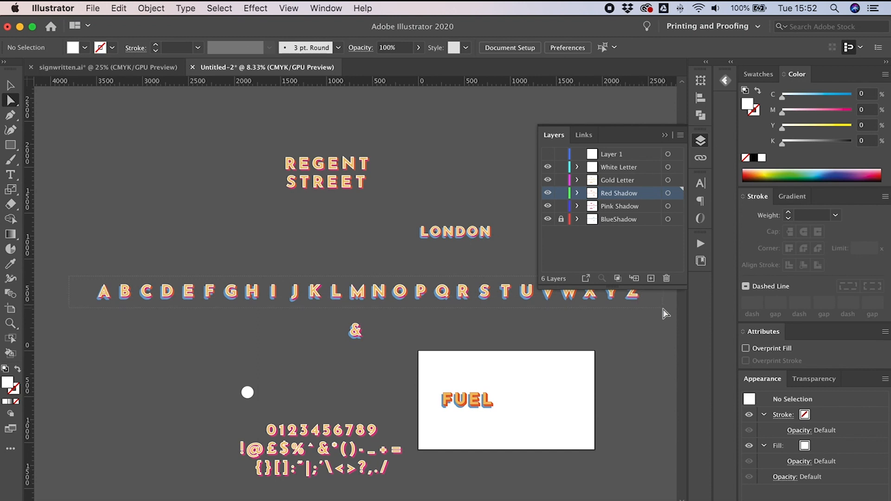
# Step: Select all layered pieces of the letter A across the layers and group them
pyautogui.moveTo(116, 316); pyautogui.dragTo(115, 312)
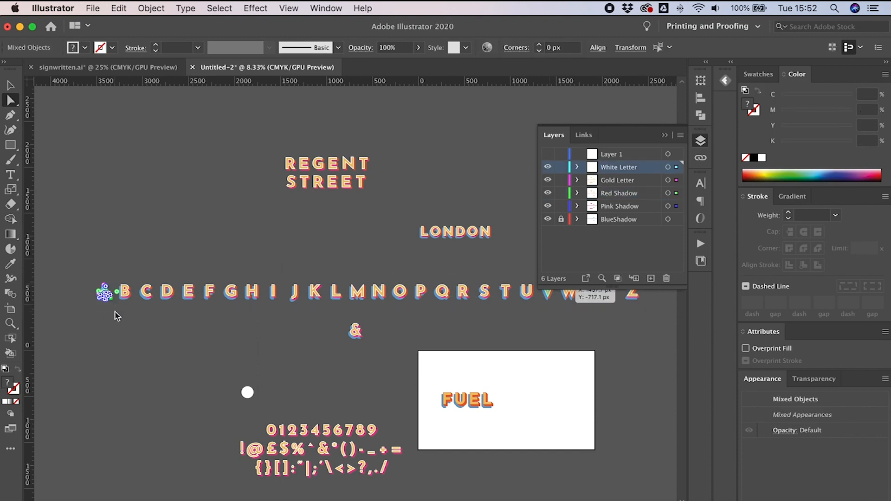
pyautogui.press('super+plus')
pyautogui.press('super+plus')
pyautogui.press('super+plus')
pyautogui.press('super+plus')
pyautogui.press('super+plus')
pyautogui.press('super+plus')
pyautogui.press('super+plus')
pyautogui.press('super+plus')
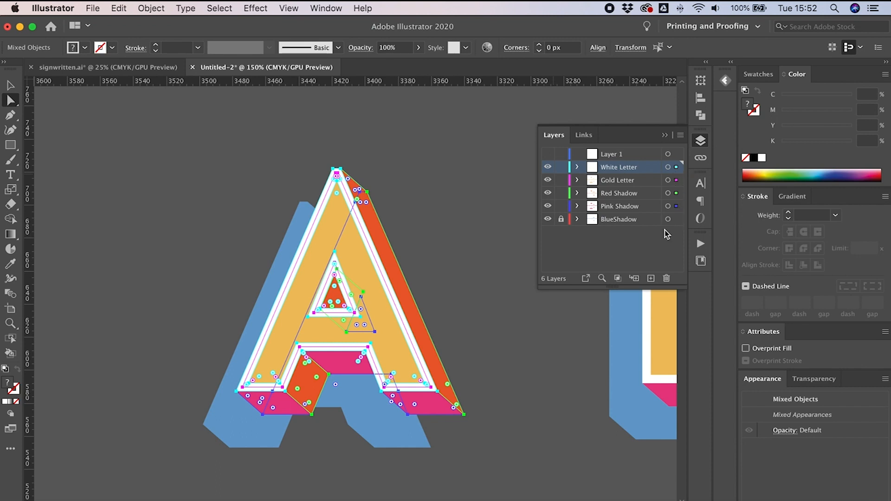
pyautogui.click(491, 334)
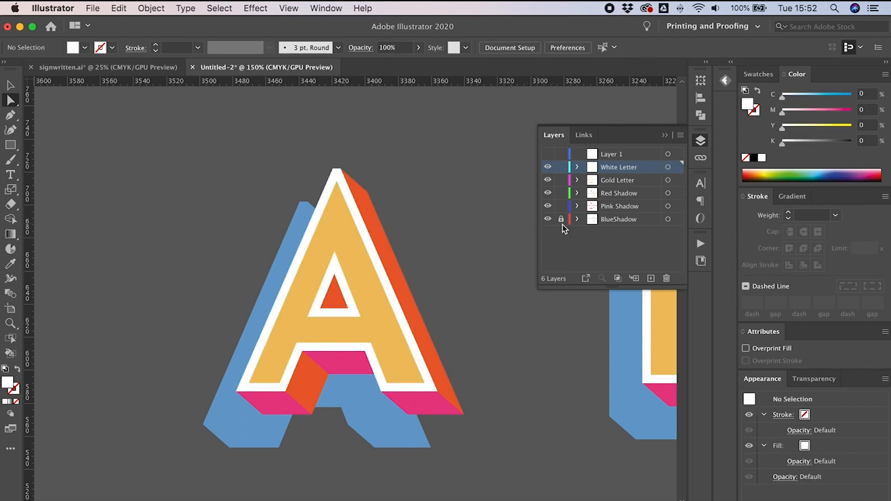
pyautogui.moveTo(488, 459); pyautogui.dragTo(527, 486)
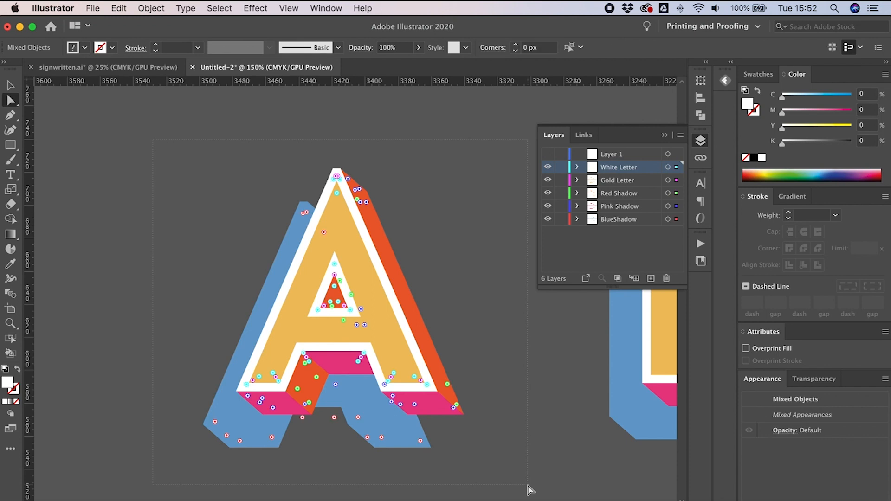
pyautogui.press('super+g')
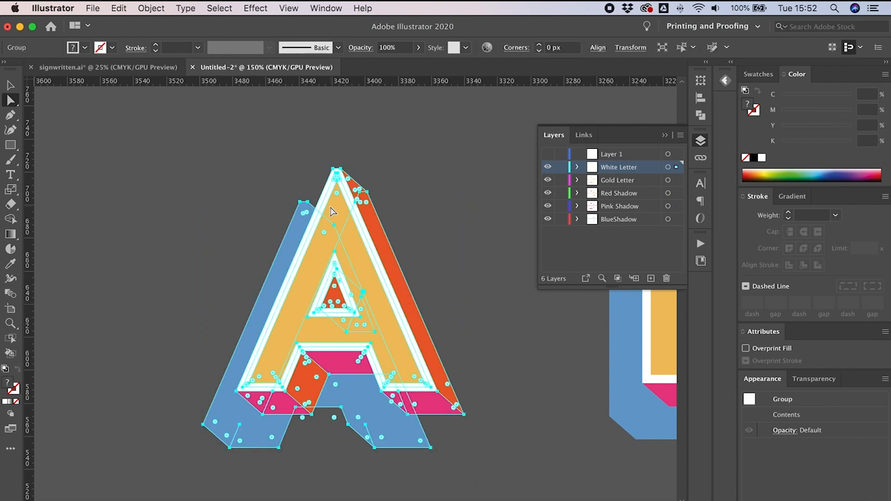
pyautogui.click(460, 250)
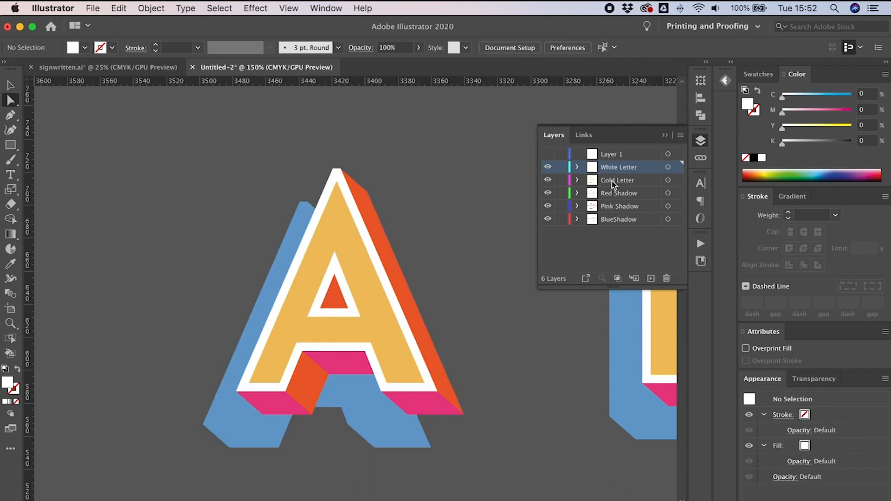
# Step: Copy the lettering and paste it into a new document
pyautogui.press('super+a')
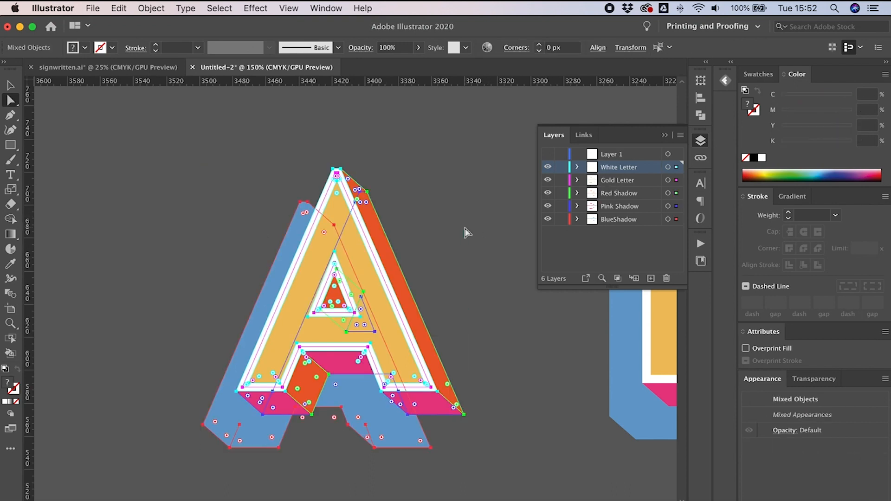
pyautogui.press('super+minus')
pyautogui.press('super+minus')
pyautogui.press('super+minus')
pyautogui.press('super+minus')
pyautogui.press('super+minus')
pyautogui.press('super+minus')
pyautogui.press('super+minus')
pyautogui.press('super+minus')
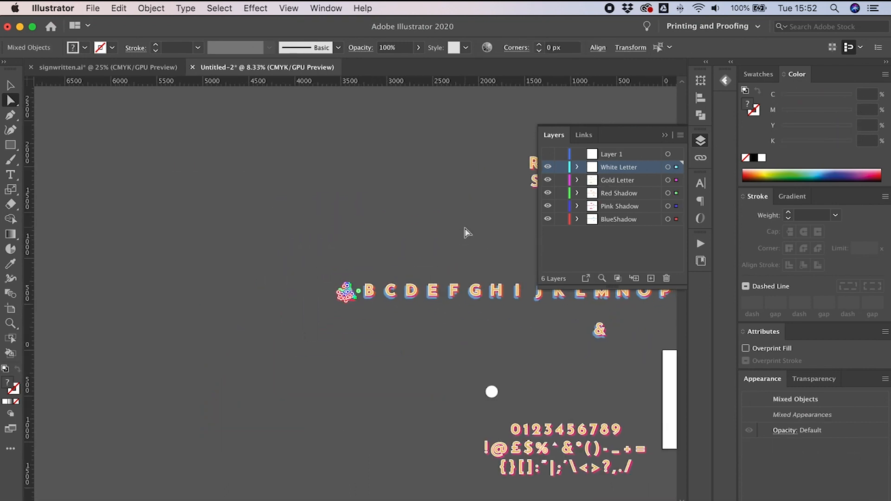
pyautogui.hscroll(10, 464, 233)
pyautogui.press('super+minus')
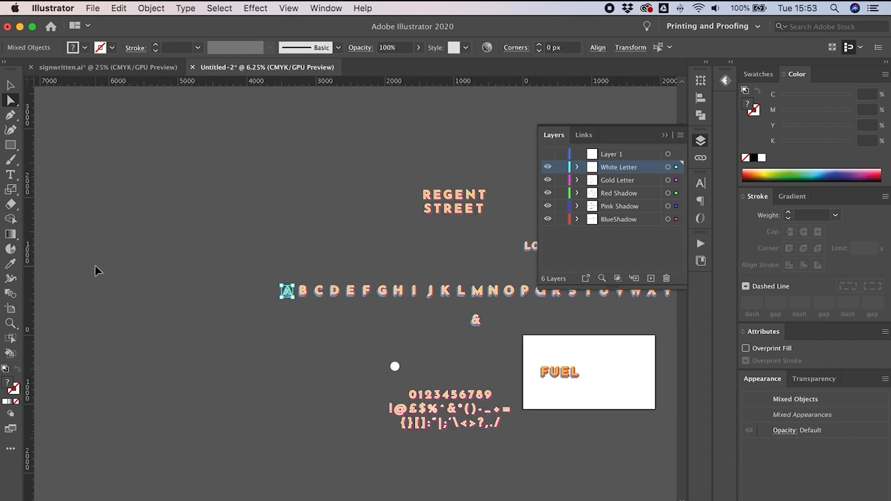
pyautogui.press('super+minus')
pyautogui.click(158, 277)
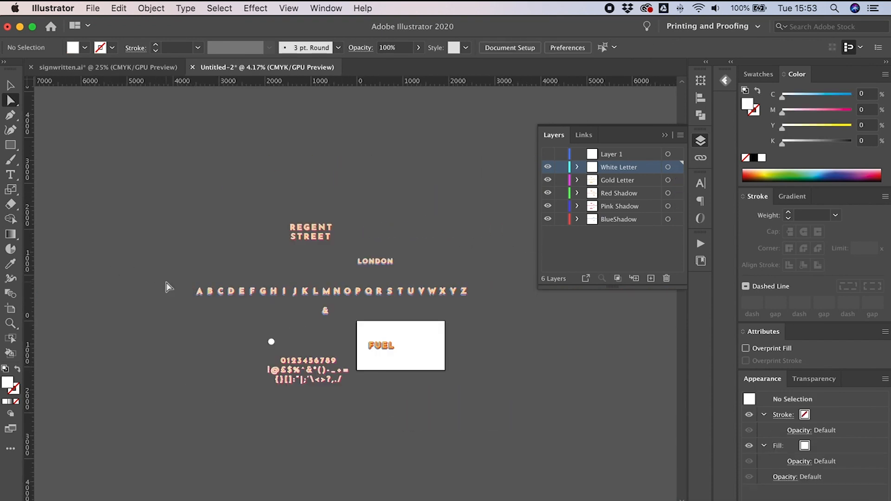
pyautogui.click(522, 310)
pyautogui.click(387, 219)
pyautogui.click(93, 8)
pyautogui.click(102, 23)
pyautogui.press('super+v')
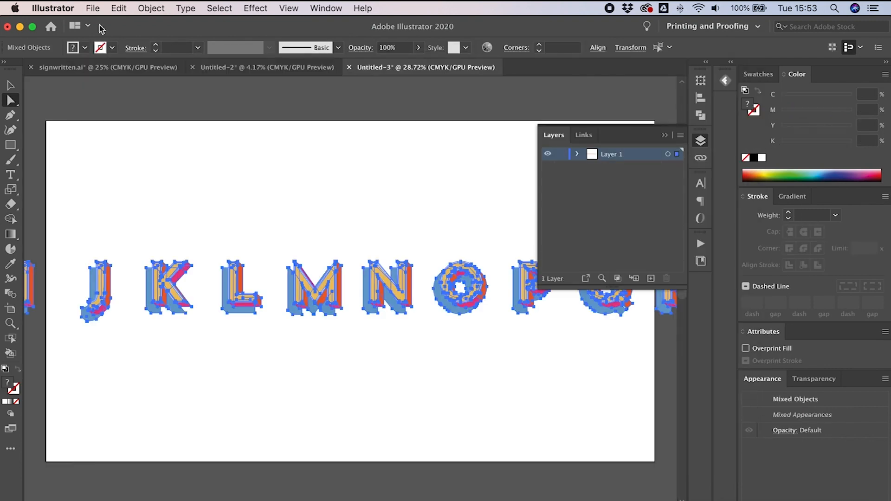
# Step: Add a horizontal guide along the tops of the letters in the new document
pyautogui.press('super+minus')
pyautogui.press('super+minus')
pyautogui.press('super+minus')
pyautogui.press('super+minus')
pyautogui.press('super+minus')
pyautogui.click(163, 73)
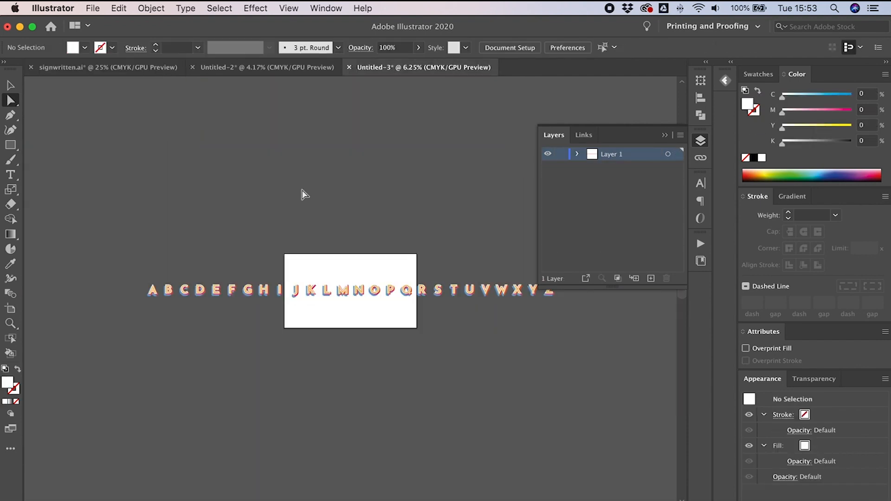
pyautogui.press('super+plus')
pyautogui.moveTo(223, 81); pyautogui.dragTo(156, 277)
pyautogui.press('super+plus')
pyautogui.press('super+plus')
pyautogui.press('super+plus')
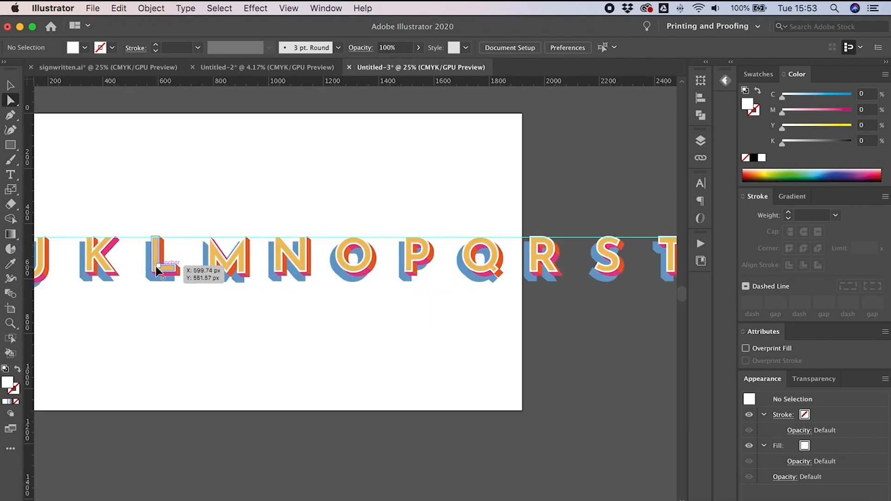
# Step: Select all pieces of the pasted letter A and group them
pyautogui.hscroll(-10, 125, 211)
pyautogui.hscroll(-15, 125, 211)
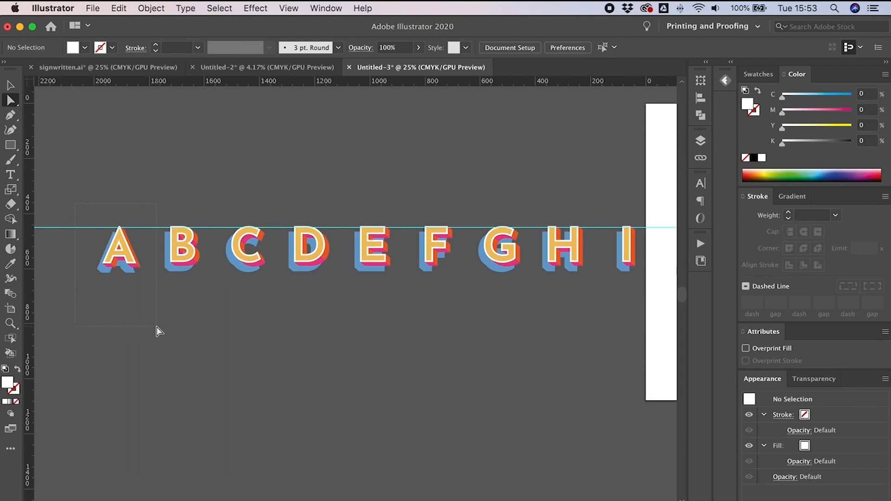
pyautogui.moveTo(157, 326); pyautogui.dragTo(156, 327)
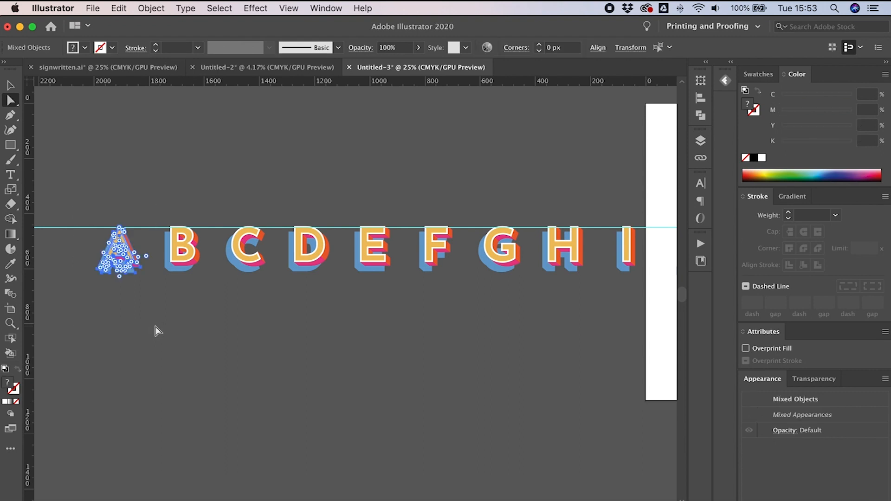
pyautogui.click(701, 116)
pyautogui.click(702, 141)
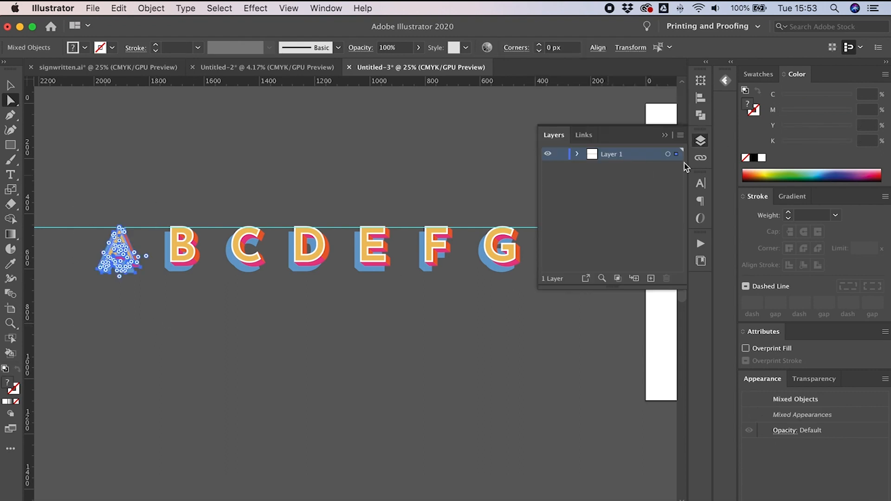
pyautogui.press('super+g')
# Step: Group the layered pieces of letters B, C, D and E, each into its own group
pyautogui.moveTo(152, 212); pyautogui.dragTo(210, 283)
pyautogui.press('super+g')
pyautogui.moveTo(219, 199); pyautogui.dragTo(271, 287)
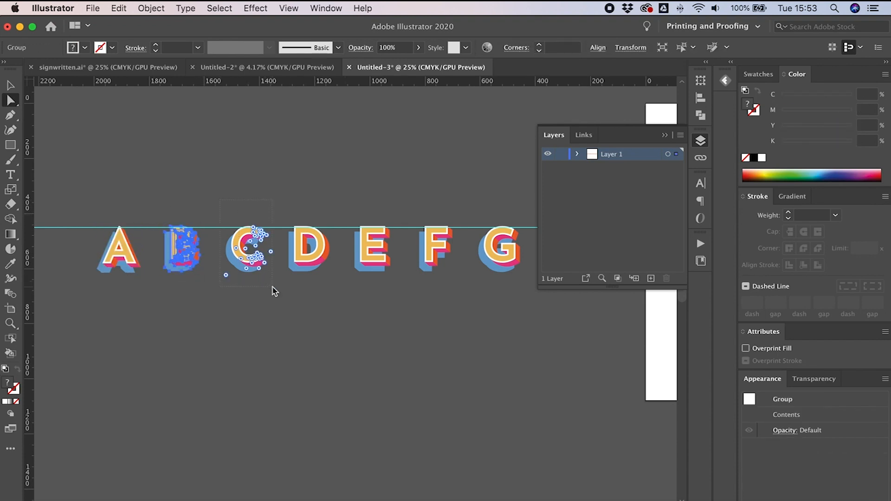
pyautogui.press('super+g')
pyautogui.moveTo(273, 211); pyautogui.dragTo(339, 304)
pyautogui.press('super+g')
pyautogui.moveTo(344, 204); pyautogui.dragTo(408, 310)
pyautogui.press('super+g')
pyautogui.moveTo(407, 203); pyautogui.dragTo(466, 292)
pyautogui.press('super+g')
# Step: Group the layered pieces of each letter following E, up to about P, into separate groups
pyautogui.hscroll(5, 418, 260)
pyautogui.moveTo(324, 229); pyautogui.dragTo(386, 297)
pyautogui.press('super+g')
pyautogui.hscroll(3, 408, 260)
pyautogui.moveTo(382, 245); pyautogui.dragTo(438, 320)
pyautogui.press('super+g')
pyautogui.moveTo(439, 249); pyautogui.dragTo(497, 320)
pyautogui.hscroll(5, 442, 297)
pyautogui.moveTo(275, 267); pyautogui.dragTo(340, 329)
pyautogui.moveTo(408, 267); pyautogui.dragTo(474, 335)
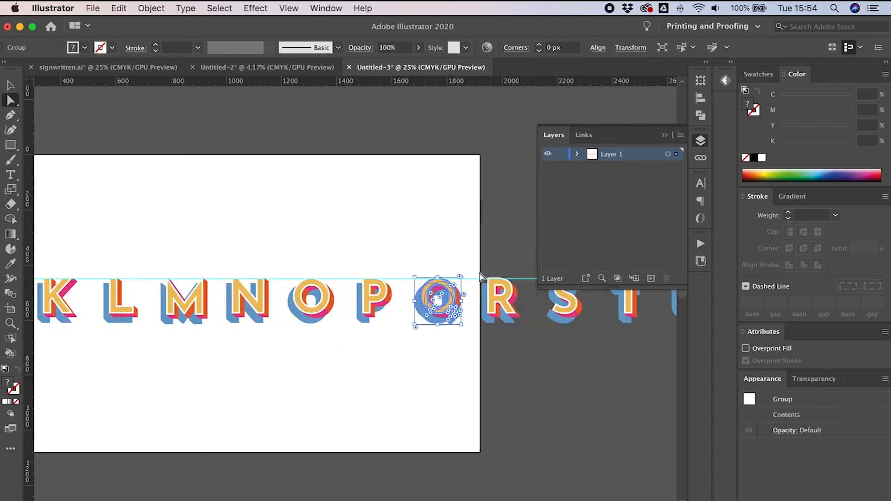
# Step: Group the layered pieces of letters Q through X, each into its own group
pyautogui.hscroll(6, 446, 316)
pyautogui.moveTo(199, 269); pyautogui.dragTo(253, 334)
pyautogui.moveTo(384, 264); pyautogui.dragTo(440, 347)
pyautogui.press('super+g')
pyautogui.moveTo(445, 263); pyautogui.dragTo(503, 343)
pyautogui.hscroll(6, 446, 315)
pyautogui.moveTo(323, 245); pyautogui.dragTo(375, 301)
pyautogui.moveTo(393, 244); pyautogui.dragTo(451, 320)
pyautogui.moveTo(456, 243); pyautogui.dragTo(516, 322)
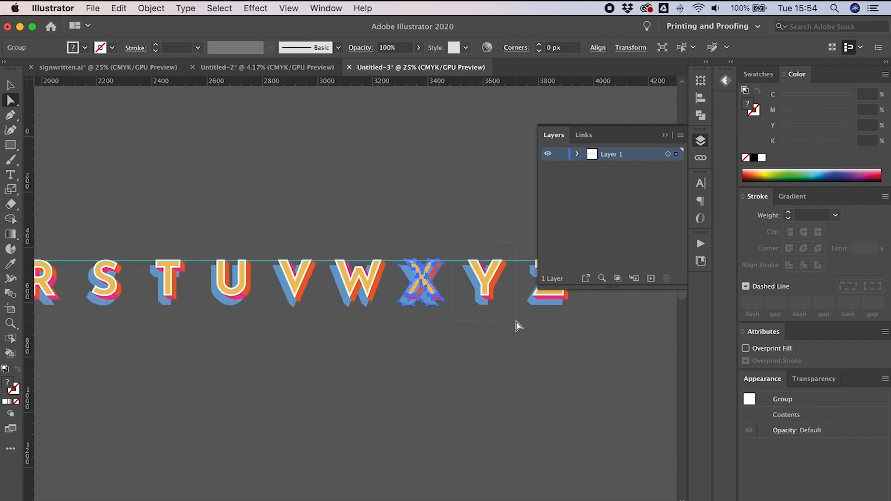
# Step: Group the layered pieces of the final letters, Y and Z, each into its own group
pyautogui.hscroll(4, 506, 320)
pyautogui.moveTo(426, 242); pyautogui.dragTo(492, 323)
pyautogui.press('super+g')
pyautogui.click(493, 322)
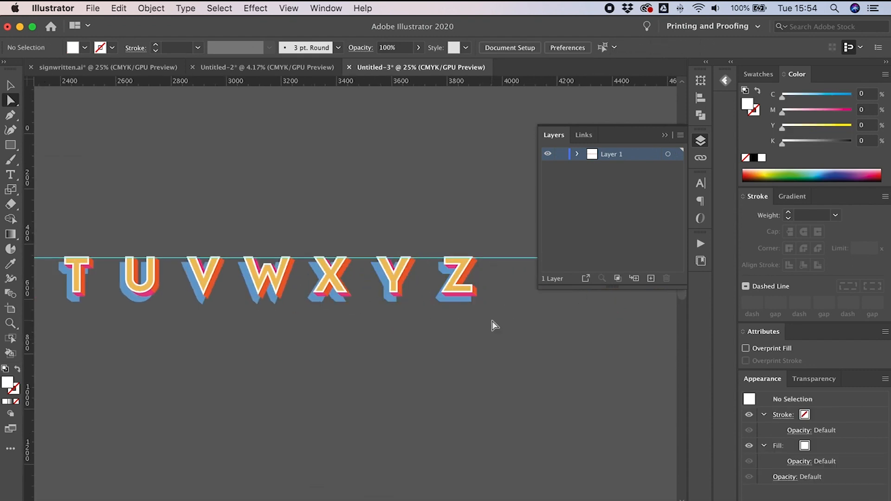
# Step: Select all letter groups and align them vertically to their top edges
pyautogui.hscroll(-1, 493, 321)
pyautogui.press('super+minus')
pyautogui.press('super+minus')
pyautogui.hscroll(-3, 427, 297)
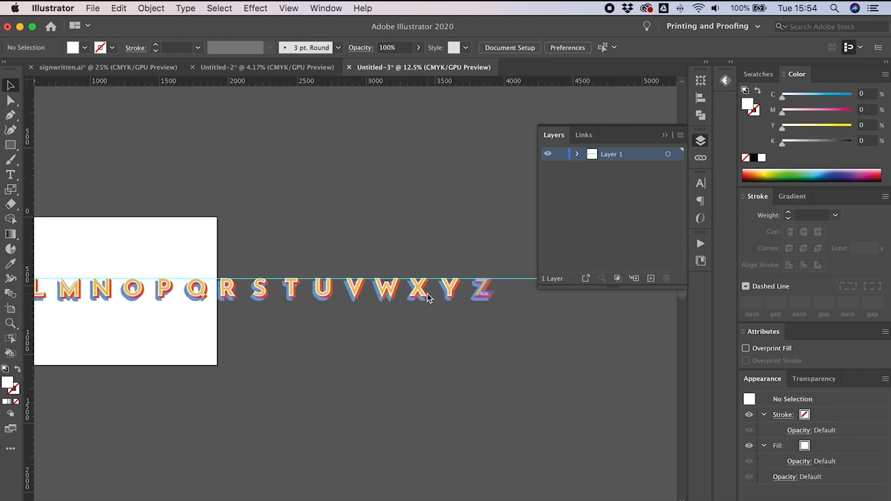
pyautogui.press('v')
pyautogui.click(230, 290)
pyautogui.click(481, 252)
pyautogui.press('super+a')
pyautogui.hscroll(-4, 481, 253)
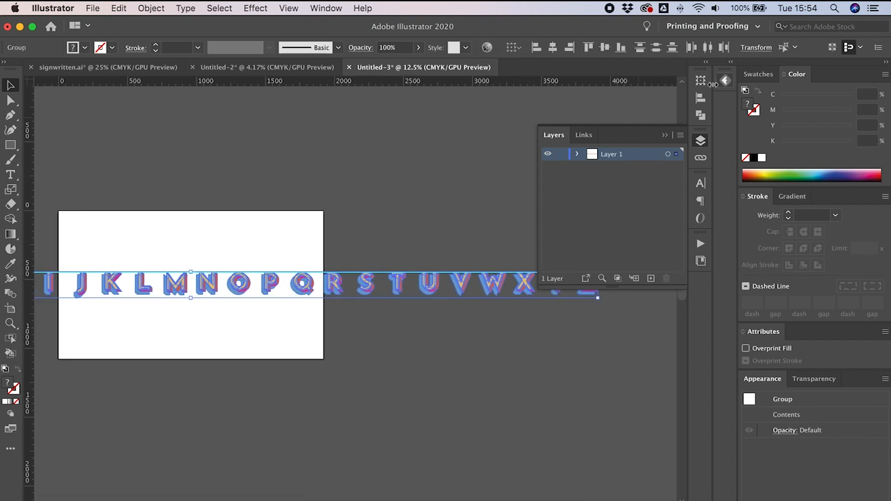
pyautogui.click(700, 99)
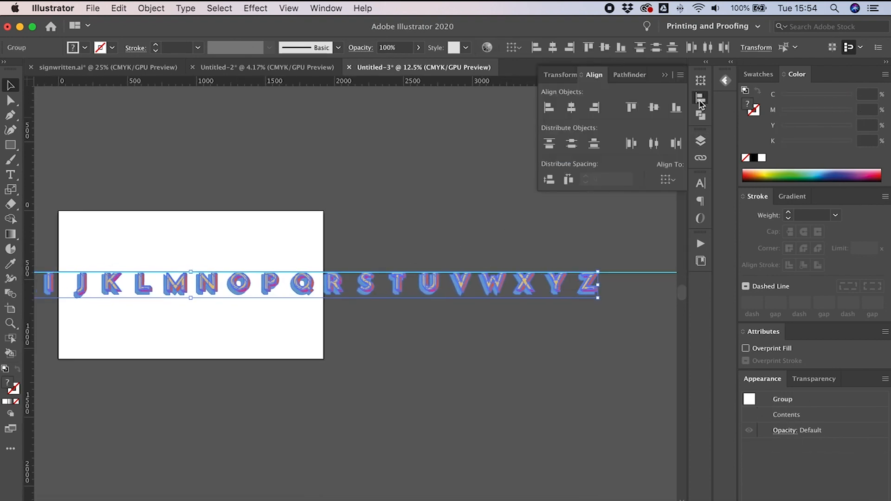
pyautogui.click(632, 114)
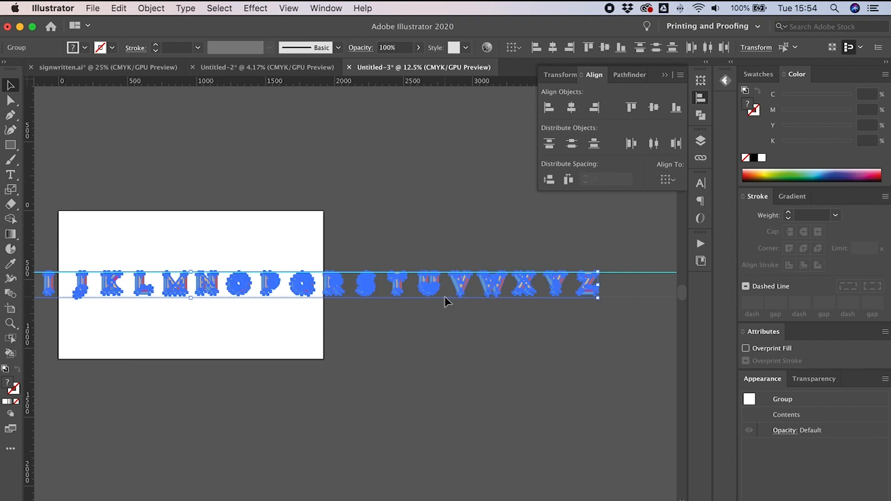
# Step: Nudge the blue shadow piece of letter M up three increments with the Direct Selection tool
pyautogui.press('super+equal')
pyautogui.press('super+equal')
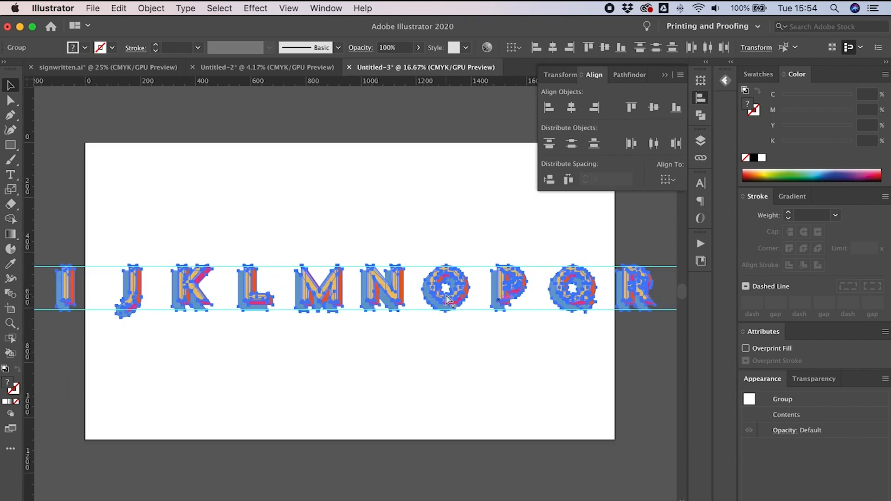
pyautogui.click(417, 211)
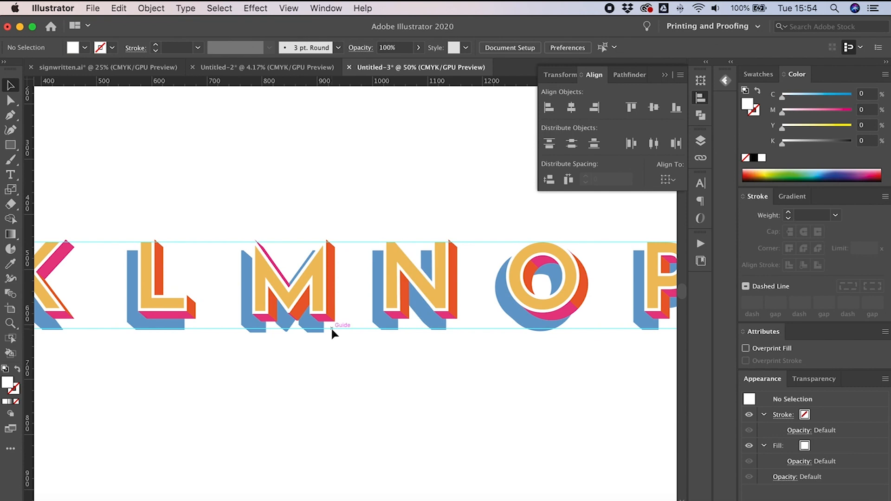
pyautogui.hscroll(-2, 288, 336)
pyautogui.click(252, 291)
pyautogui.click(224, 285)
pyautogui.press('a')
pyautogui.click(256, 307)
pyautogui.press('Up')
pyautogui.press('Up')
pyautogui.press('Up')
pyautogui.press('Up')
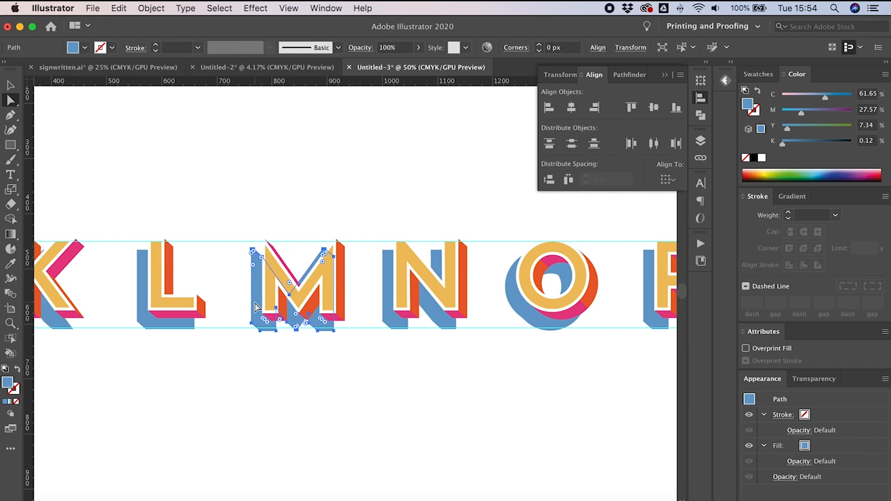
pyautogui.click(402, 409)
pyautogui.press('super+minus')
pyautogui.press('super+minus')
pyautogui.press('super+minus')
pyautogui.press('super+minus')
pyautogui.press('super+minus')
pyautogui.press('super+minus')
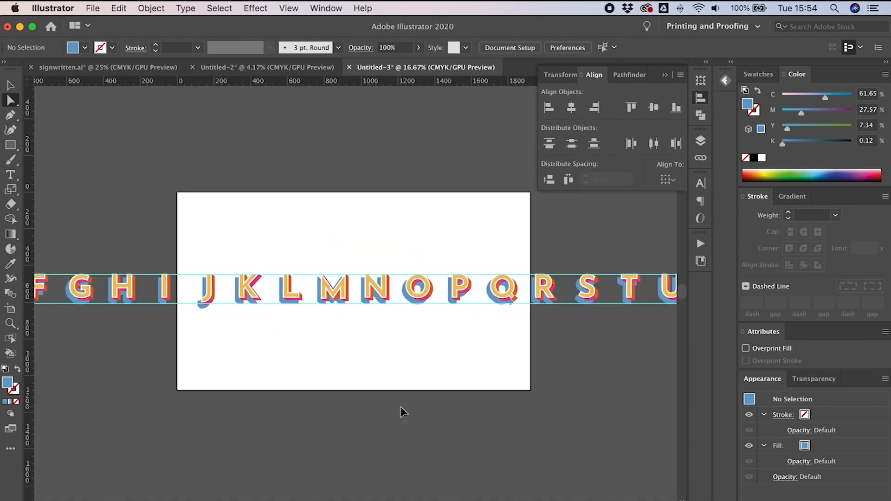
pyautogui.press('v')
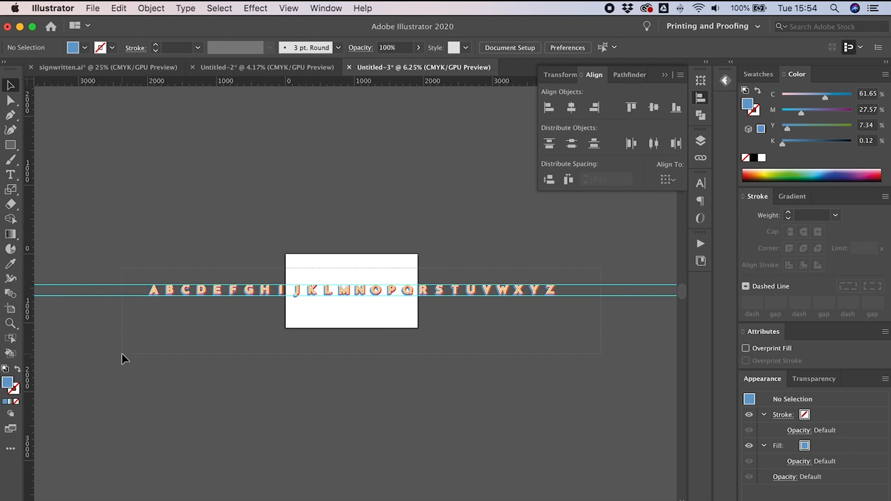
pyautogui.press('super+a')
pyautogui.click(440, 331)
pyautogui.press('super+a')
pyautogui.click(147, 372)
# Step: Open the Fontself Maker 3.5.1 extension panel
pyautogui.click(326, 8)
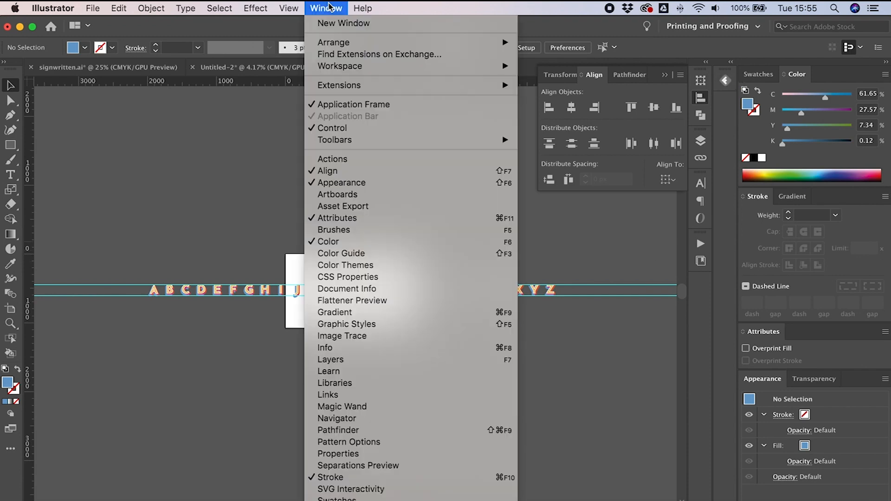
pyautogui.moveTo(342, 84)
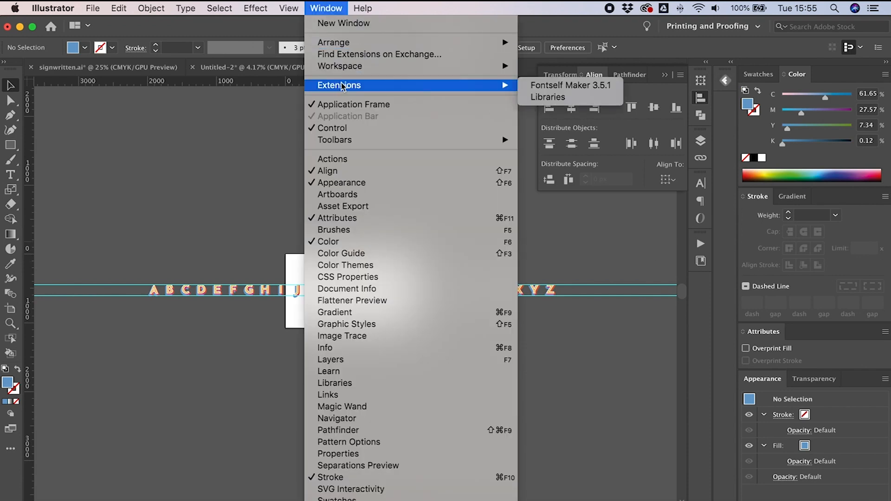
pyautogui.click(535, 86)
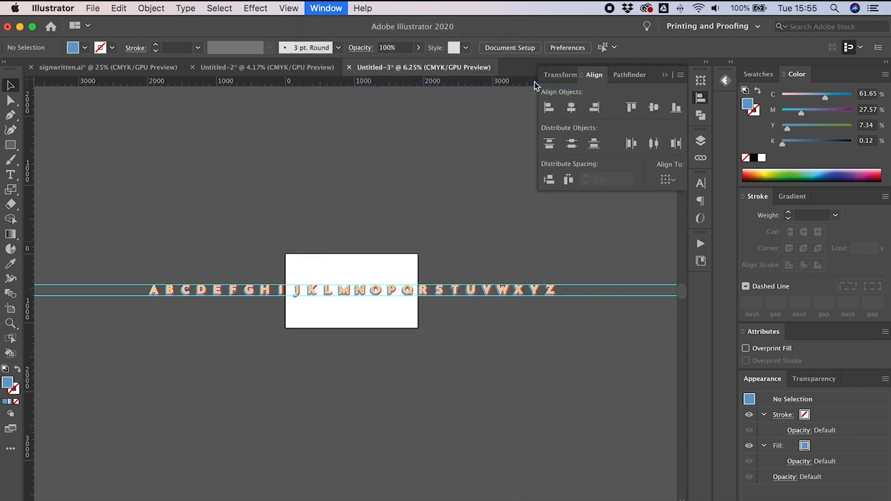
# Step: Drag all the letter groups into the Fontself Maker panel to create the font's glyphs
pyautogui.hscroll(2, 275, 227)
pyautogui.press('super+a')
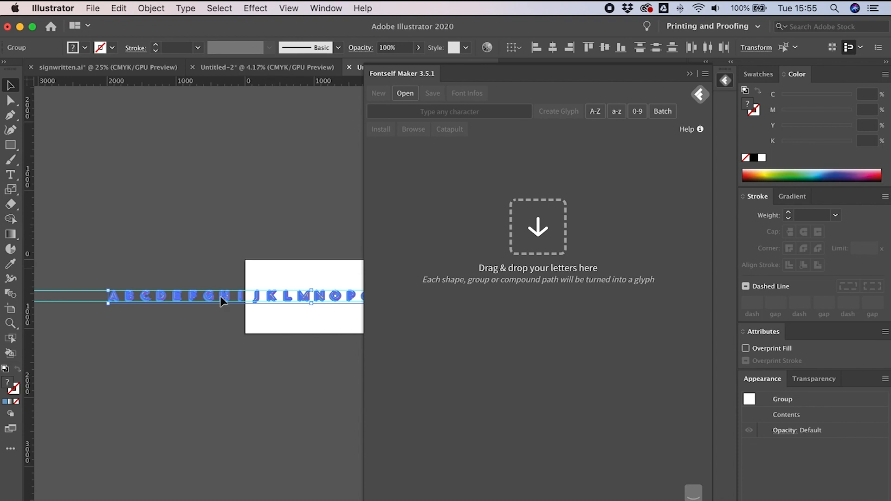
pyautogui.moveTo(235, 297); pyautogui.dragTo(217, 293)
pyautogui.click(207, 338)
pyautogui.hscroll(5, 207, 338)
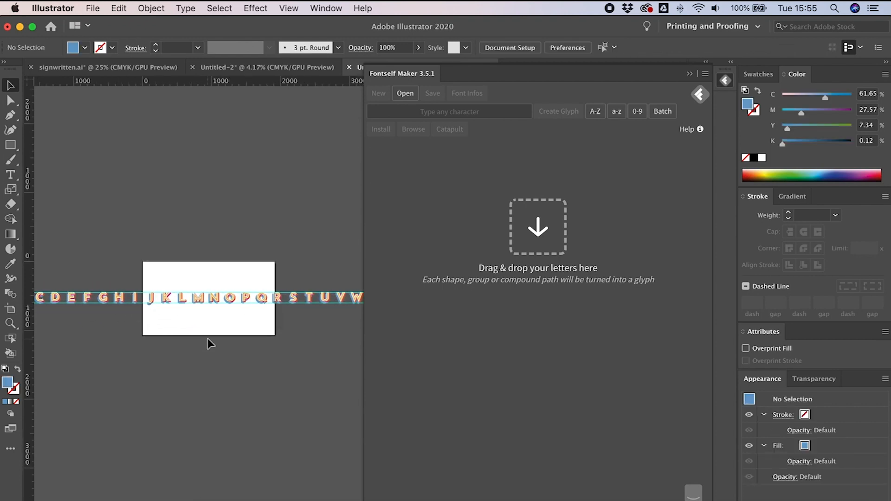
pyautogui.click(231, 307)
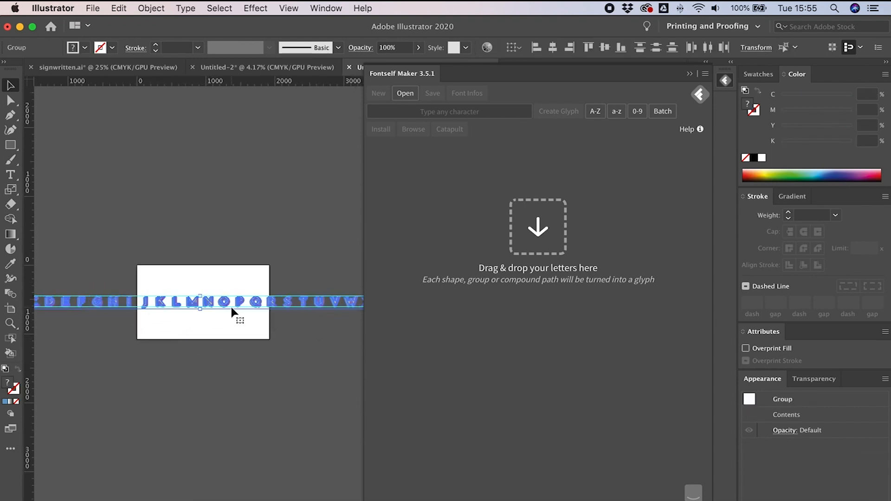
pyautogui.moveTo(232, 302); pyautogui.dragTo(547, 176)
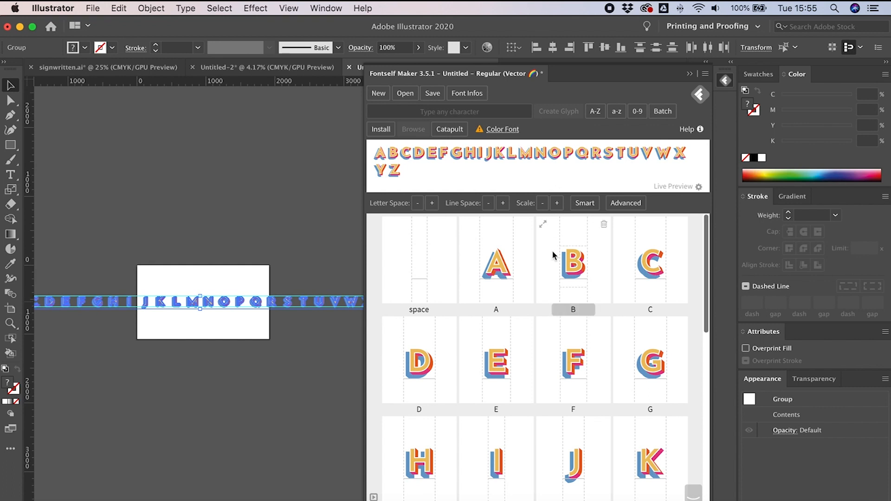
# Step: Test the font by entering TYPESPIREBE in the live preview
pyautogui.scroll(-2, 518, 306)
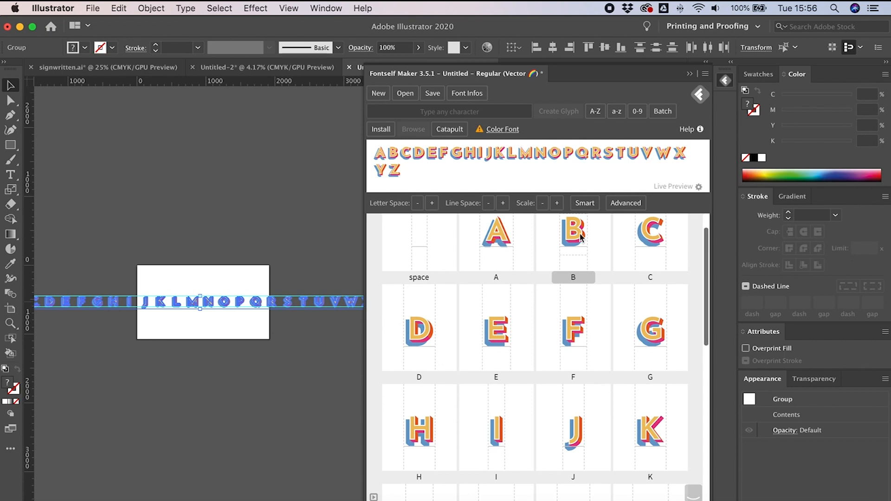
pyautogui.click(533, 180)
pyautogui.press('super+a')
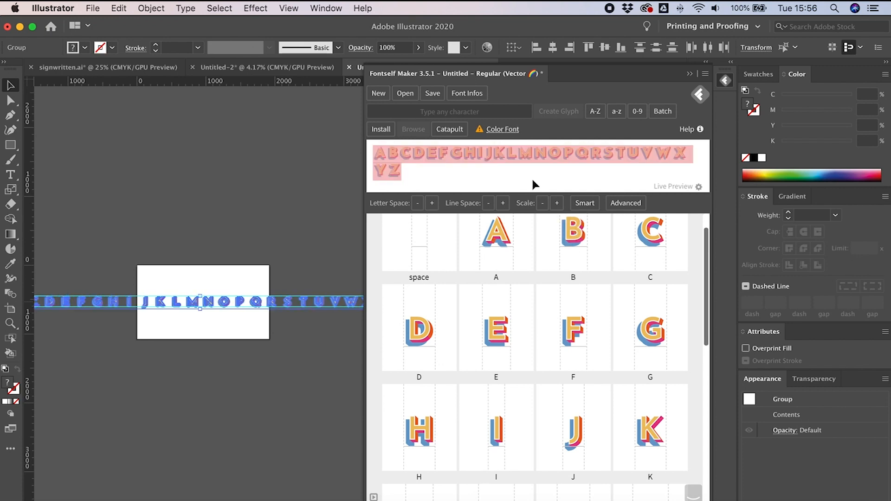
pyautogui.write('TYPESPIRE')
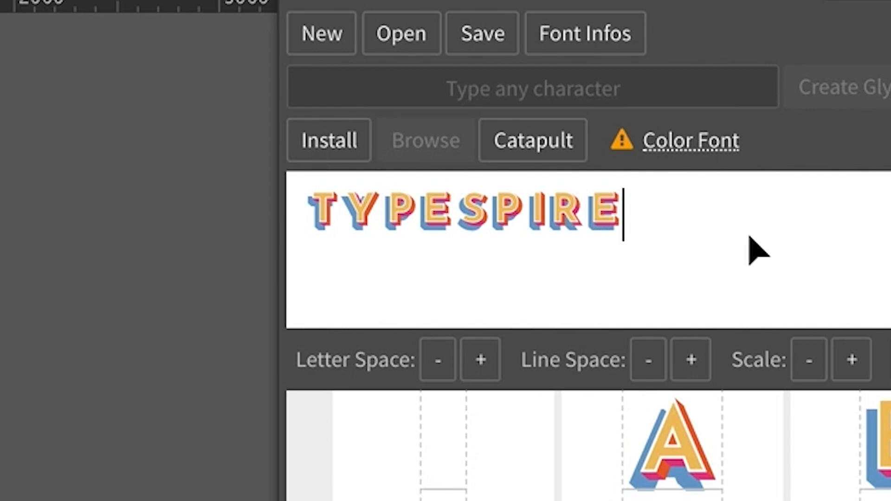
pyautogui.write('BE')
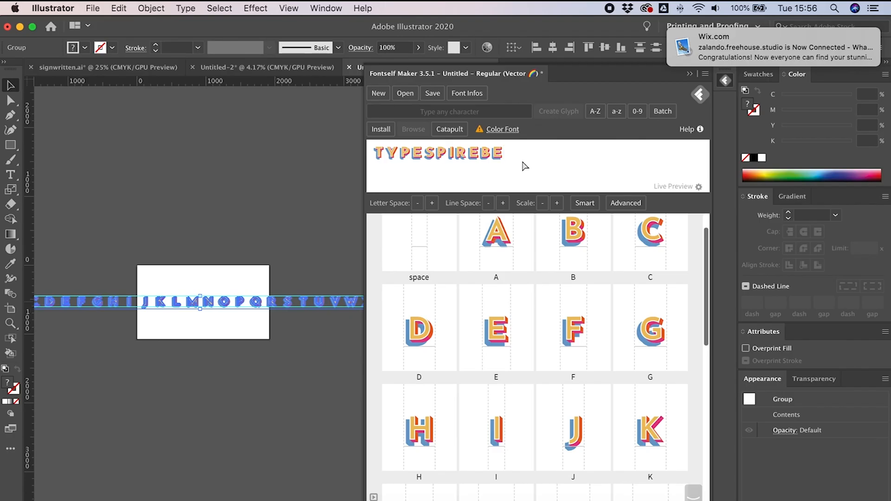
# Step: Replace the live preview text with the author's full name
pyautogui.press('super+a')
pyautogui.write('ben')
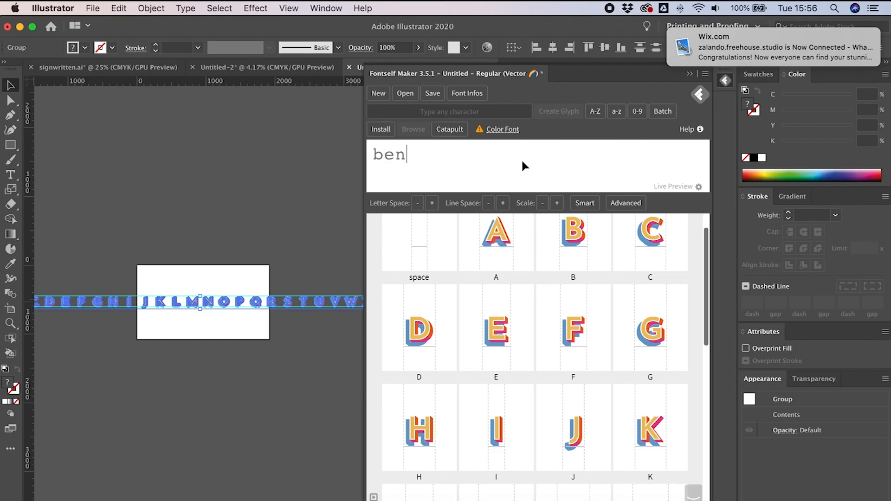
pyautogui.write('gilchrsit')
pyautogui.press('BackSpace')
pyautogui.press('BackSpace')
pyautogui.press('BackSpace')
pyautogui.write('ist')
# Step: Replace the live preview text with typespire
pyautogui.press('super+a')
pyautogui.write('typs')
pyautogui.press('BackSpace')
pyautogui.press('BackSpace')
pyautogui.press('BackSpace')
pyautogui.write('espire')
# Step: Drag the letter groups into the panel again to add them as lowercase glyphs
pyautogui.click(286, 225)
pyautogui.click(244, 295)
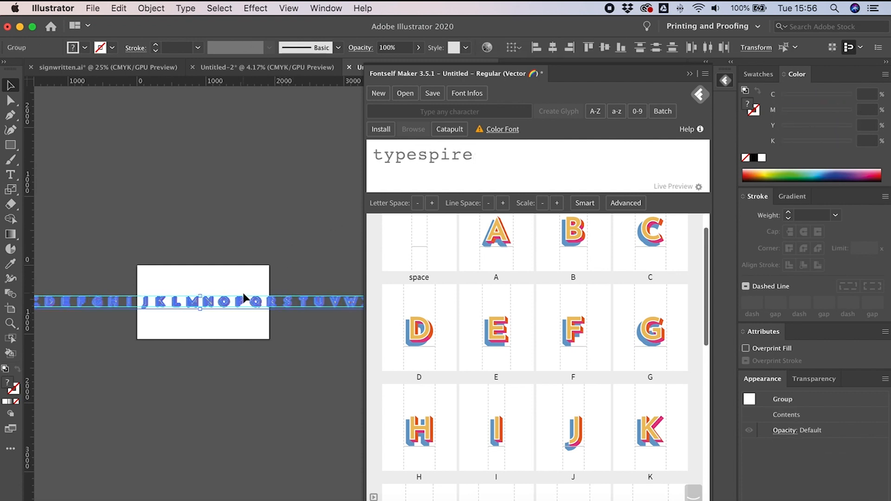
pyautogui.moveTo(216, 308); pyautogui.dragTo(537, 255)
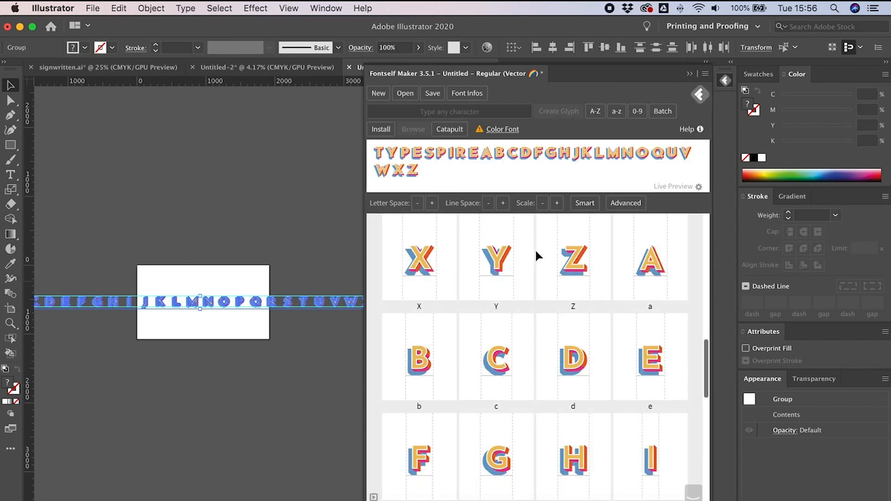
# Step: Replace the live preview text with a single A
pyautogui.click(494, 186)
pyautogui.press('cmd+a')
pyautogui.write('AA')
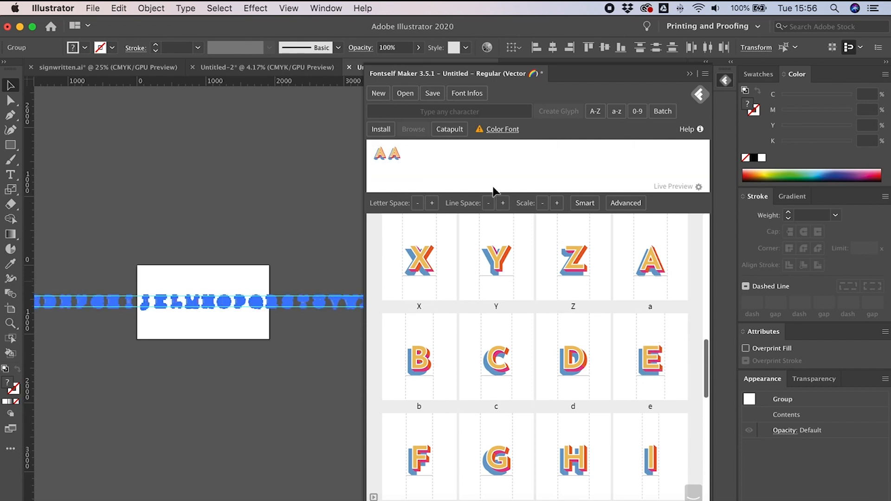
pyautogui.press('super+a')
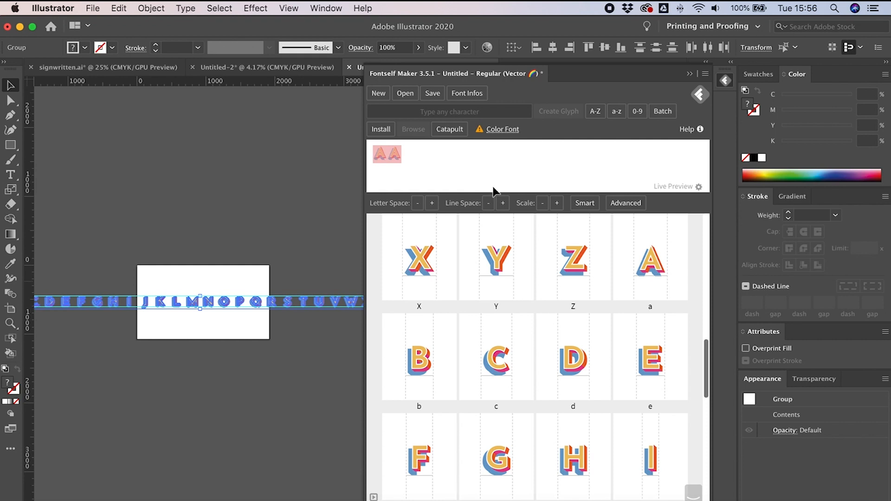
pyautogui.write('A')
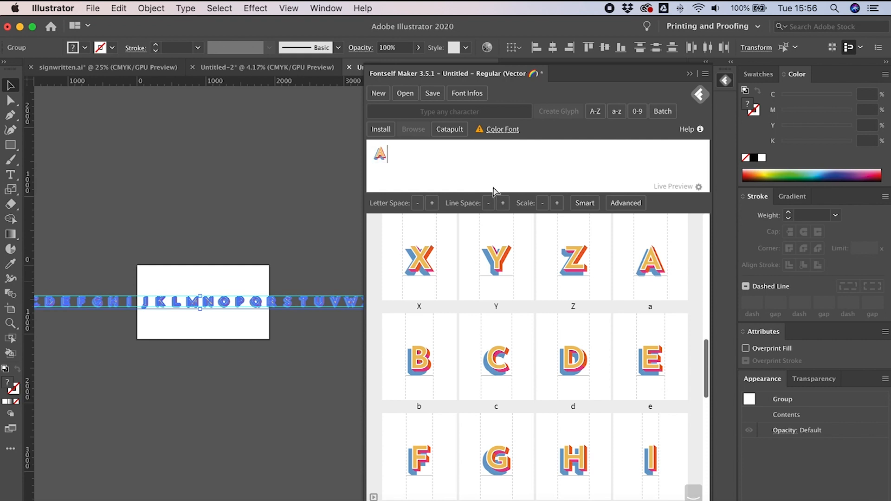
# Step: Apply Smart Space & Kern with a maximum space of 25 around vertical shapes
pyautogui.click(585, 200)
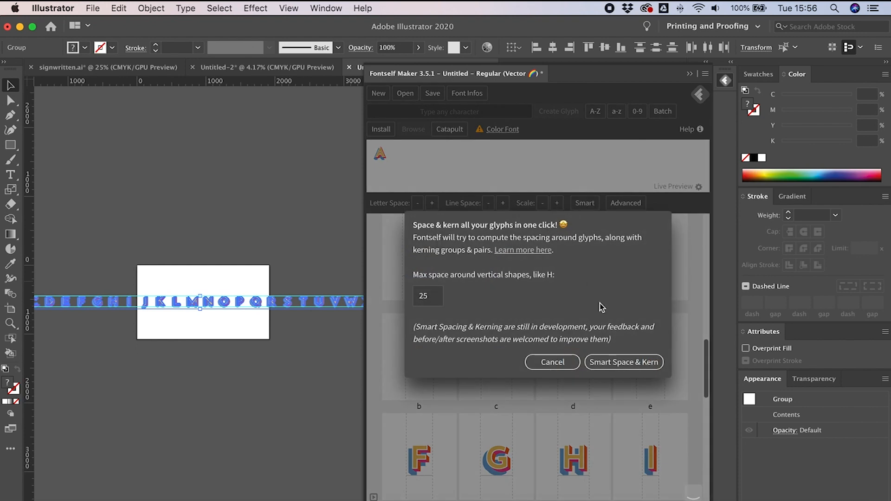
pyautogui.click(625, 367)
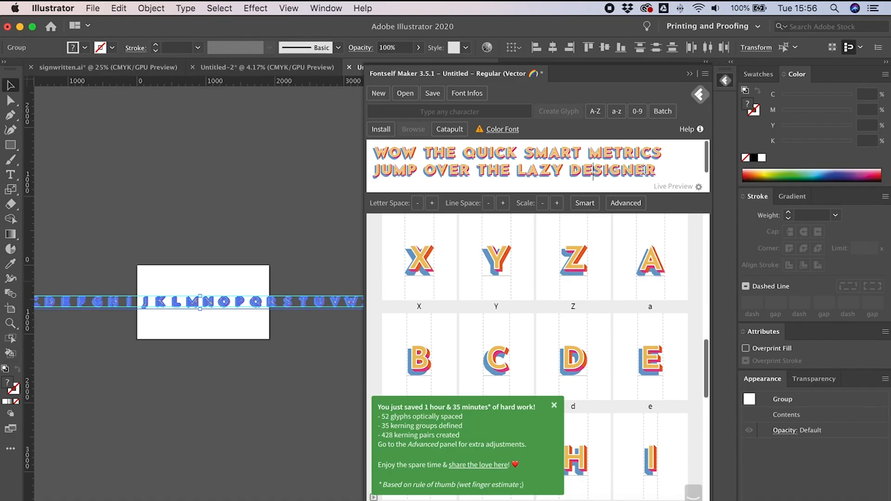
# Step: Replace the live preview text with AVOCADO to check the kerning
pyautogui.tripleClick(651, 169)
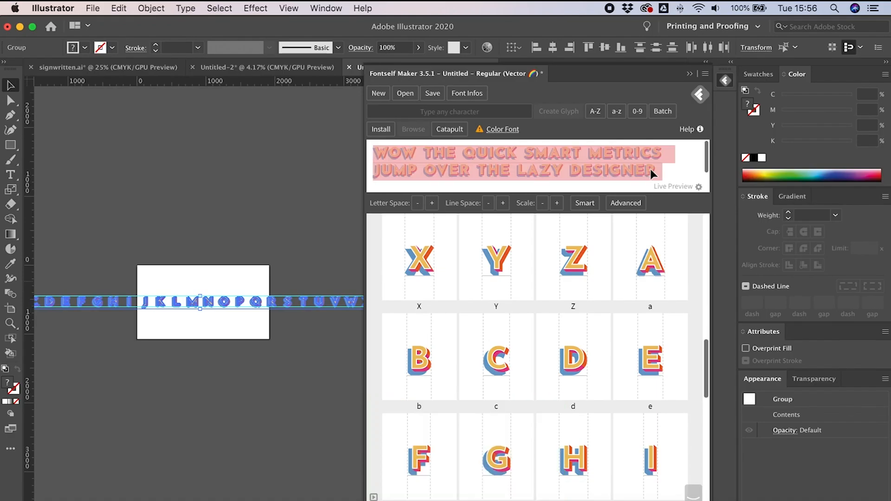
pyautogui.write('AVAA')
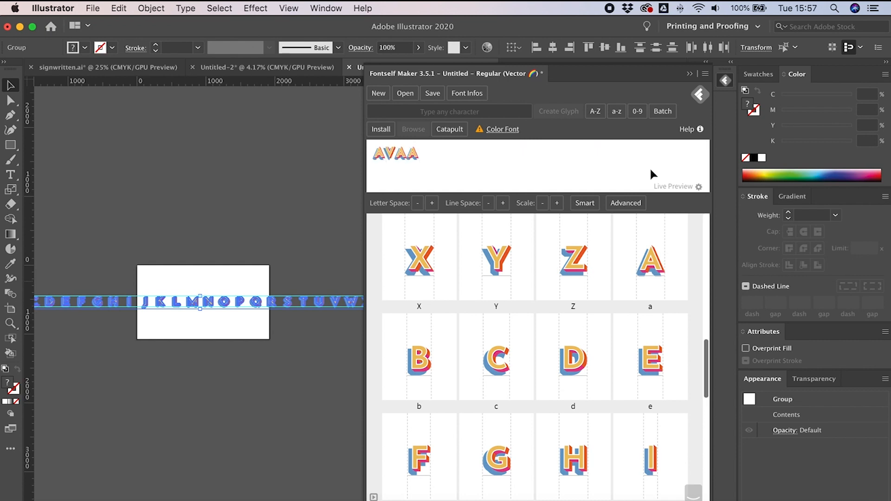
pyautogui.press('BackSpace')
pyautogui.write('CADO')
pyautogui.press('super+a')
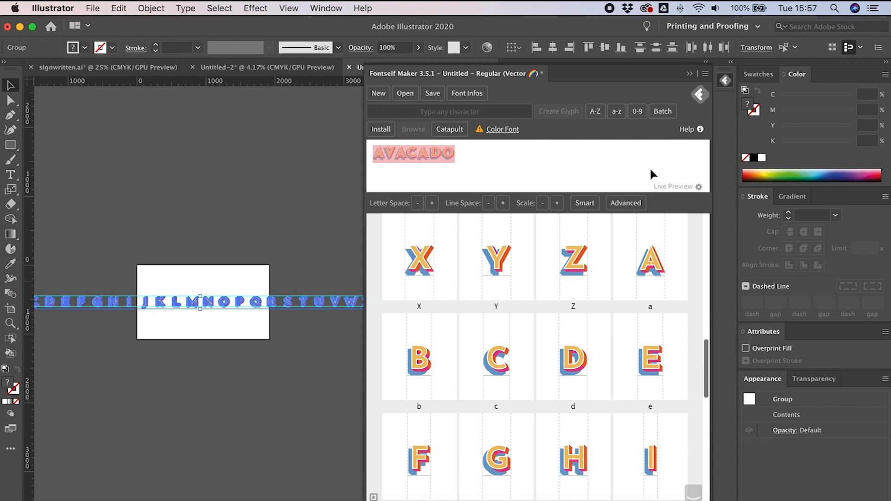
pyautogui.write('AVOCADO')
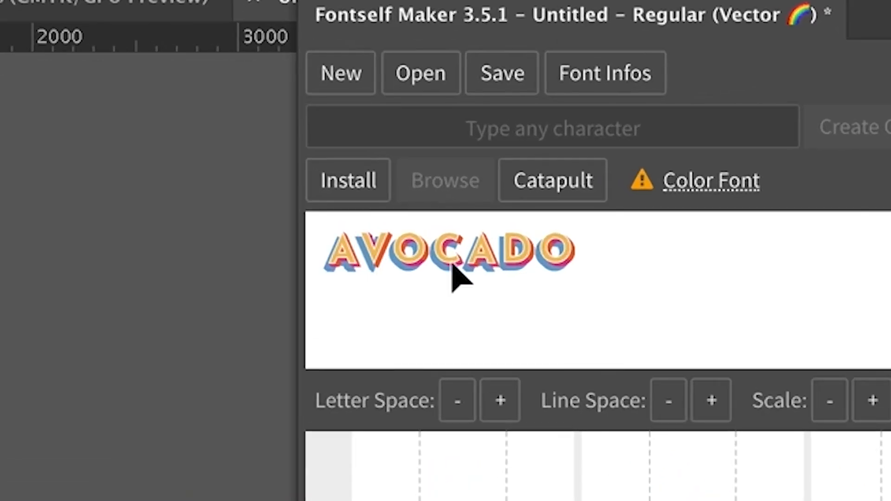
# Step: Select characters in the live preview text to inspect the kerning between letters
pyautogui.press('Right')
pyautogui.press('Right')
pyautogui.press('Right')
pyautogui.press('Right')
pyautogui.press('Right')
pyautogui.hotkey('shift', 'Left')
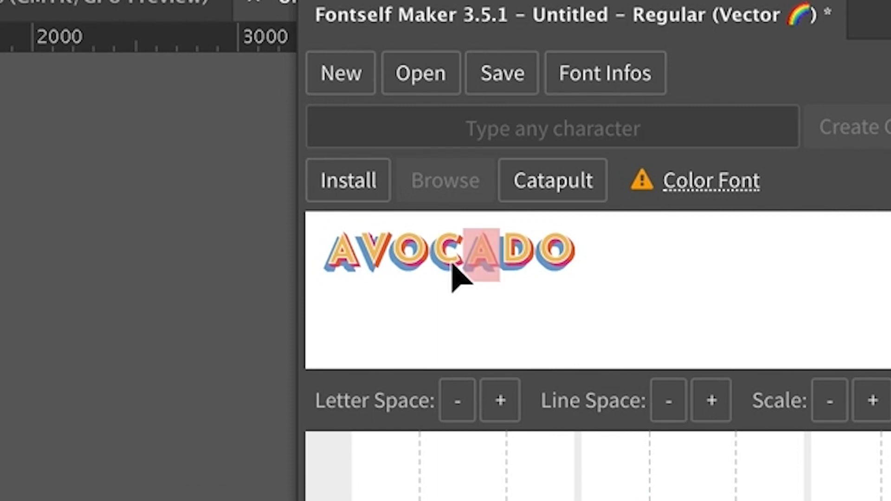
pyautogui.hotkey('ctrl', 'a')
pyautogui.click(664, 237)
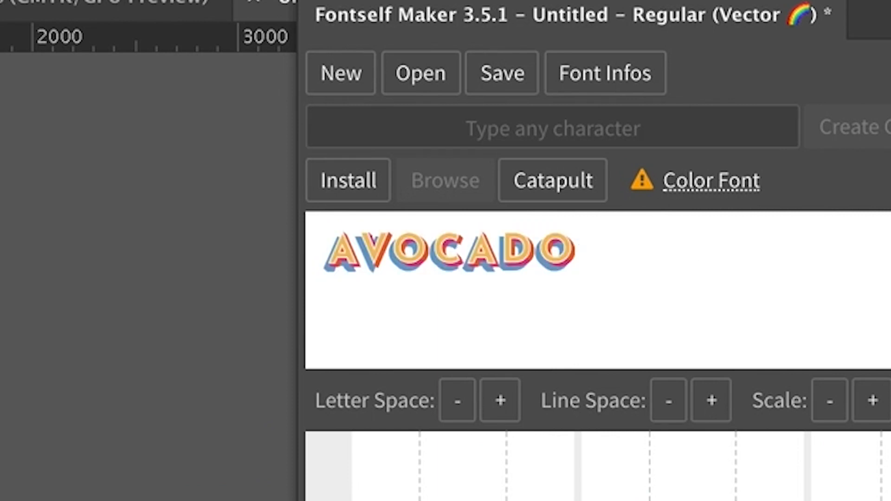
pyautogui.moveTo(587, 259); pyautogui.dragTo(635, 282)
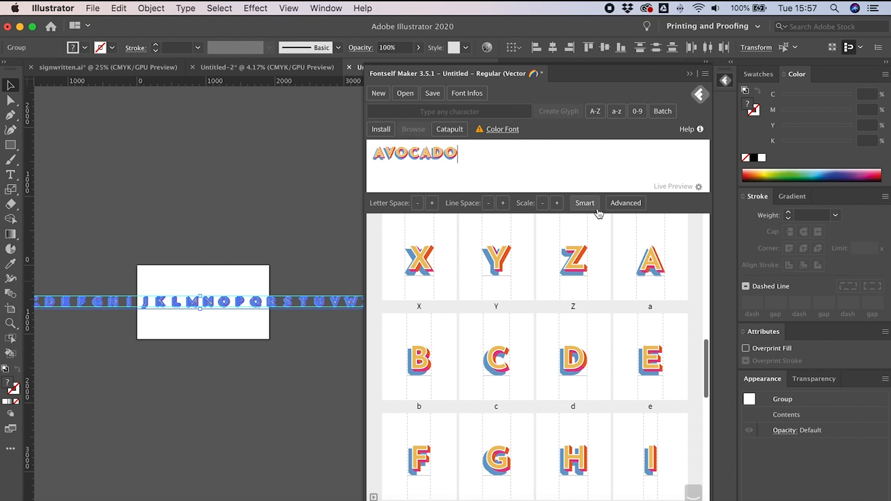
# Step: Open the lowercase a glyph for metric editing and replace the preview text with AVACADO
pyautogui.click(565, 144)
pyautogui.doubleClick(658, 265)
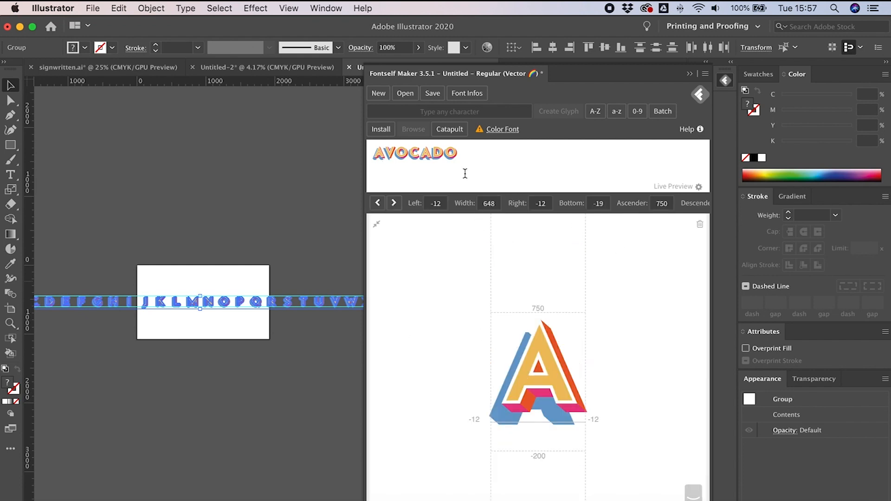
pyautogui.press('super+a')
pyautogui.write('AVA')
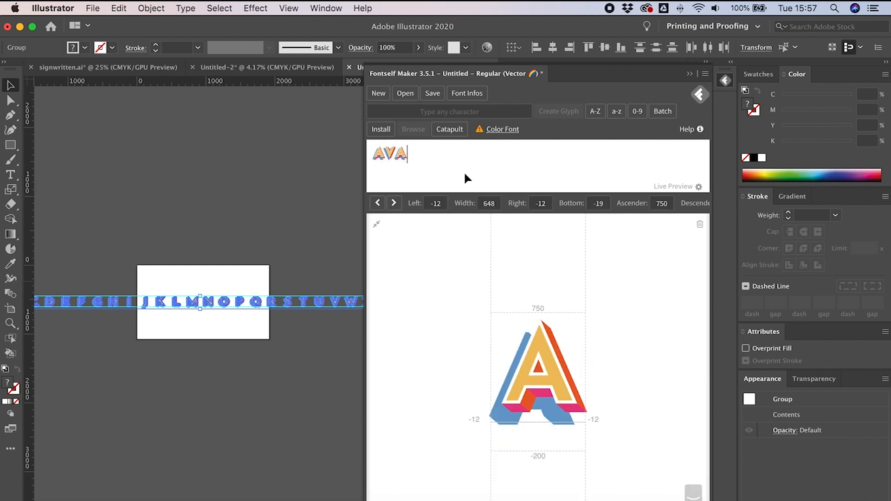
pyautogui.write('CADO')
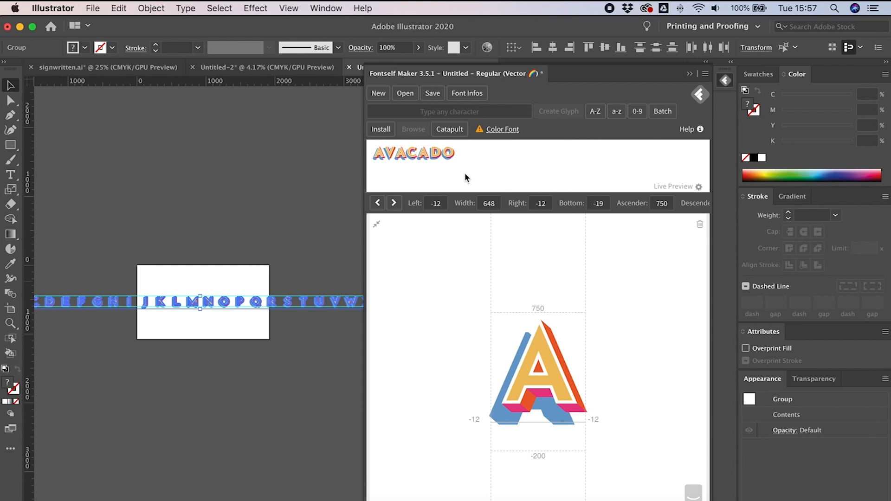
# Step: Adjust the a glyph's side bearings to a left bearing of 5 and a right bearing of -21, then close the editor
pyautogui.moveTo(587, 336); pyautogui.dragTo(602, 336)
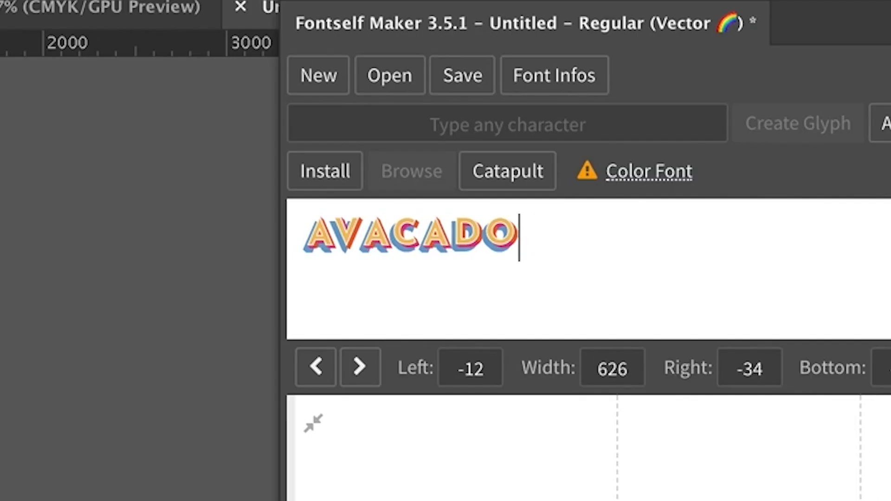
pyautogui.moveTo(862, 497)
pyautogui.mouseDown()
pyautogui.moveTo(850, 496)
pyautogui.moveTo(861, 496)
pyautogui.mouseUp()
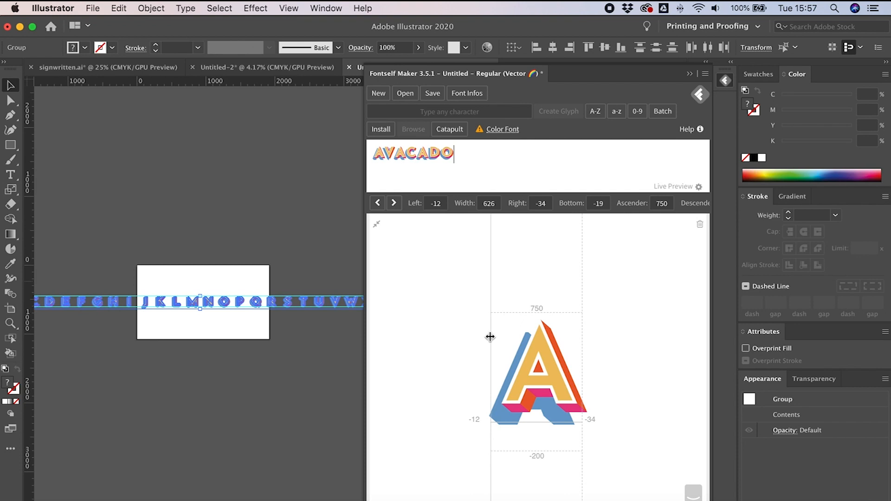
pyautogui.moveTo(491, 337); pyautogui.dragTo(489, 335)
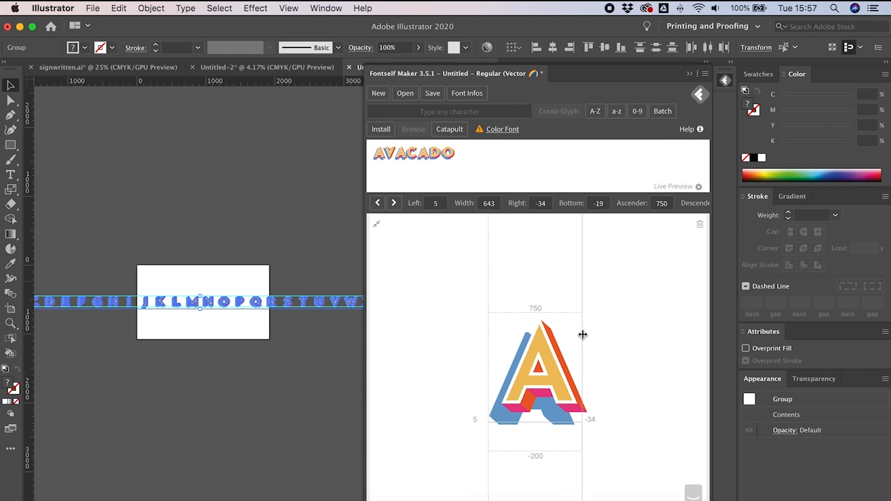
pyautogui.moveTo(582, 336); pyautogui.dragTo(590, 338)
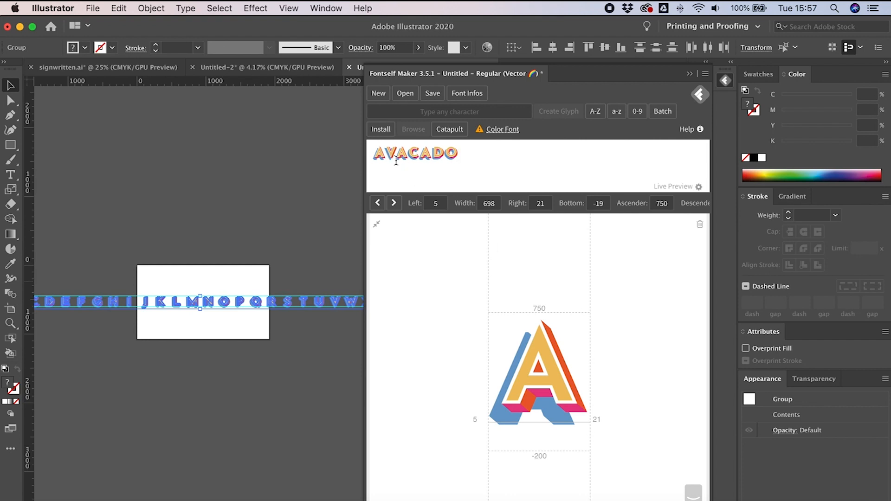
pyautogui.moveTo(588, 354); pyautogui.dragTo(584, 356)
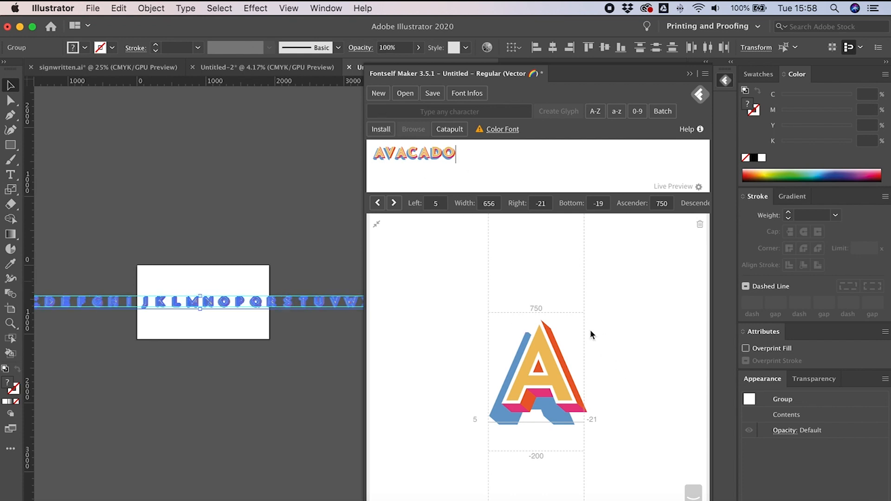
pyautogui.click(378, 226)
# Step: Copy the row of numbers from the Untitled-2 document and paste it into the working document
pyautogui.scroll(-5, 477, 404)
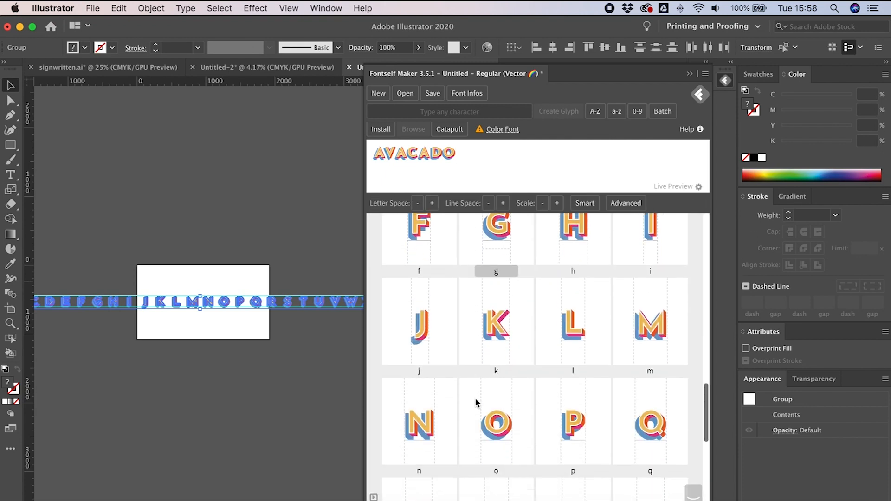
pyautogui.scroll(-5, 477, 403)
pyautogui.scroll(3, 478, 404)
pyautogui.click(256, 294)
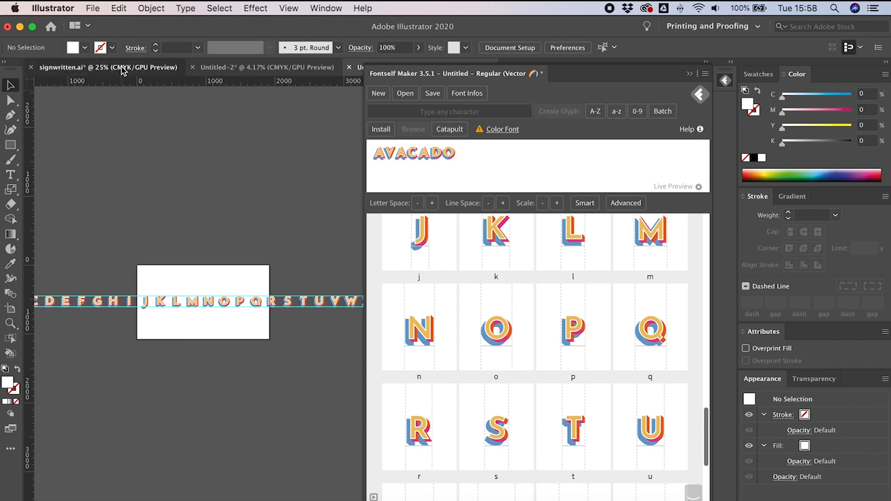
pyautogui.click(255, 69)
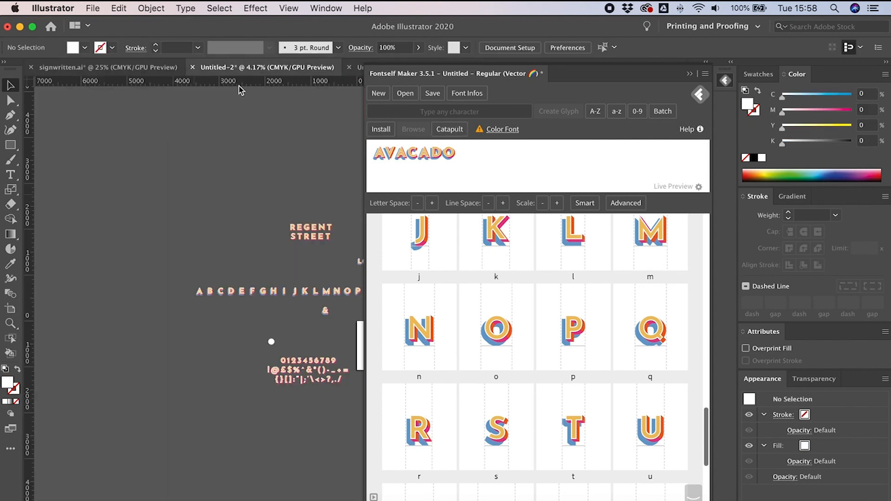
pyautogui.press('super+equal')
pyautogui.press('super+equal')
pyautogui.press('super+equal')
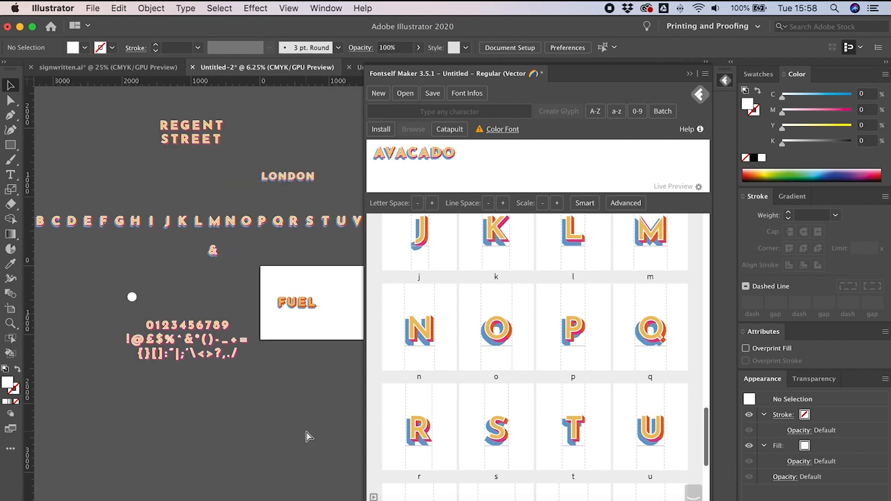
pyautogui.moveTo(246, 301); pyautogui.dragTo(40, 348)
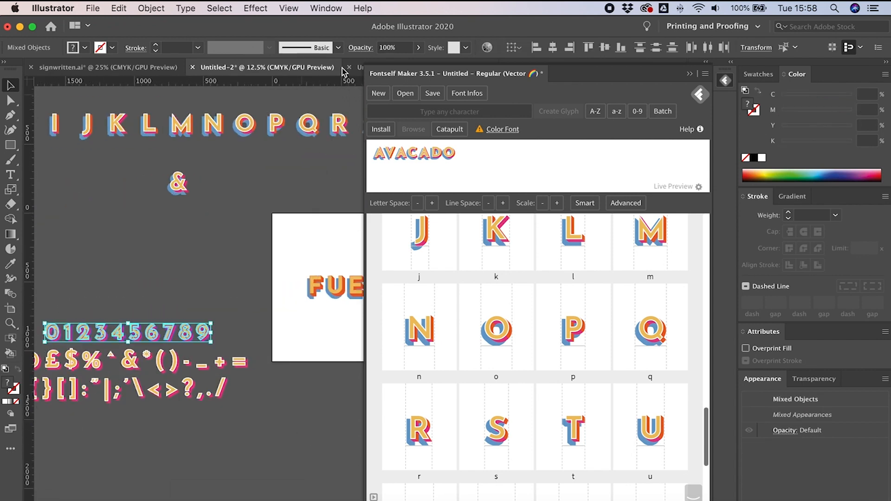
pyautogui.click(358, 69)
pyautogui.press('super+v')
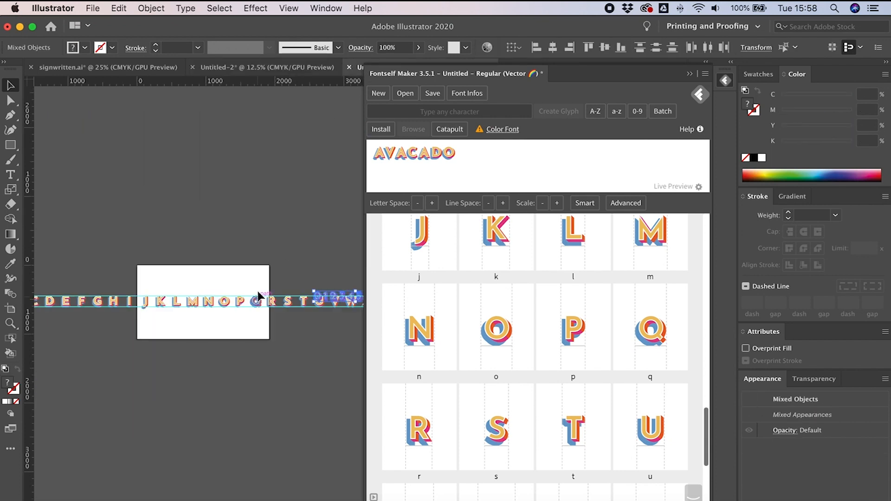
# Step: Move the pasted number row below the alphabet and group it
pyautogui.moveTo(321, 296); pyautogui.dragTo(203, 428)
pyautogui.press('a')
pyautogui.press('super+g')
# Step: Select the layers of each digit in turn and group them into separate digit groups
pyautogui.press('super+equal')
pyautogui.press('super+equal')
pyautogui.press('super+equal')
pyautogui.press('super+equal')
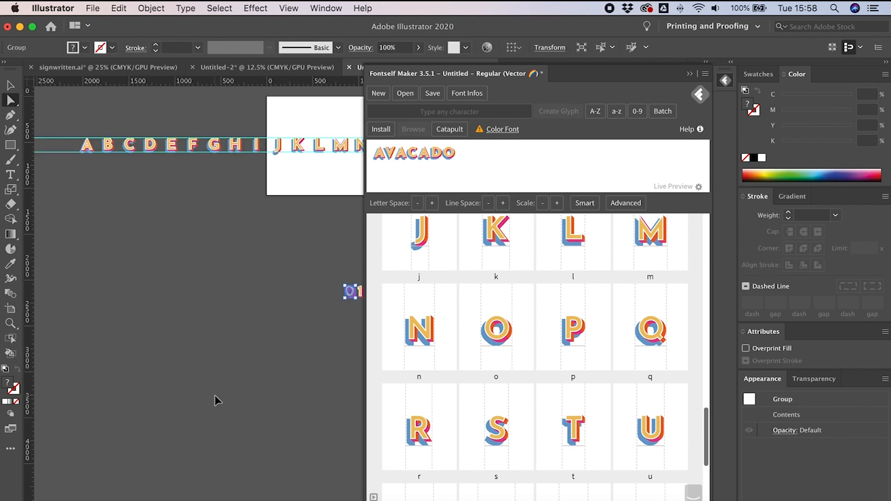
pyautogui.moveTo(280, 408); pyautogui.dragTo(33, 405)
pyautogui.moveTo(120, 251); pyautogui.dragTo(141, 312)
pyautogui.press('super+g')
pyautogui.moveTo(165, 252); pyautogui.dragTo(175, 320)
pyautogui.press('super+g')
pyautogui.moveTo(199, 253); pyautogui.dragTo(209, 320)
pyautogui.press('super+g')
pyautogui.moveTo(235, 249); pyautogui.dragTo(290, 320)
pyautogui.press('super+g')
pyautogui.press('super+g')
pyautogui.moveTo(298, 251); pyautogui.dragTo(311, 320)
pyautogui.press('super+g')
pyautogui.moveTo(330, 264); pyautogui.dragTo(342, 314)
pyautogui.press('super+g')
pyautogui.hscroll(5, 344, 315)
pyautogui.press('super+g')
# Step: Select all ten grouped digits and add them to the font as glyphs 0 to 9
pyautogui.moveTo(325, 256); pyautogui.dragTo(3, 367)
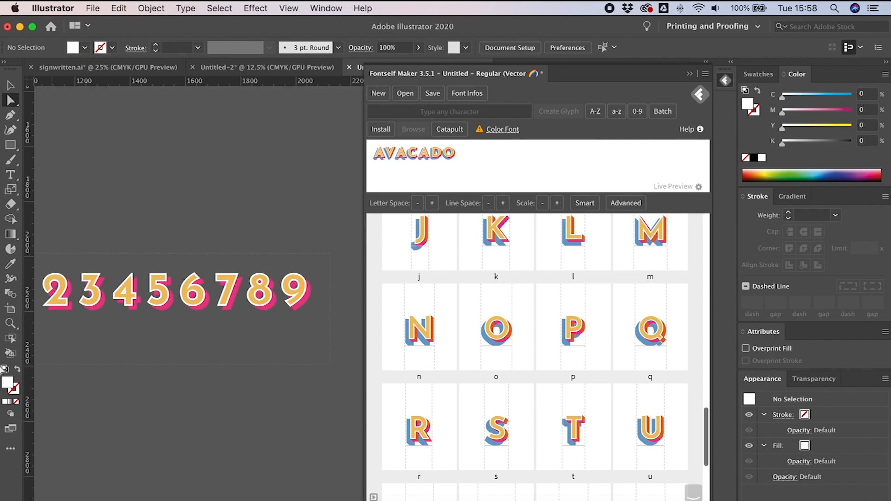
pyautogui.moveTo(283, 295); pyautogui.dragTo(565, 339)
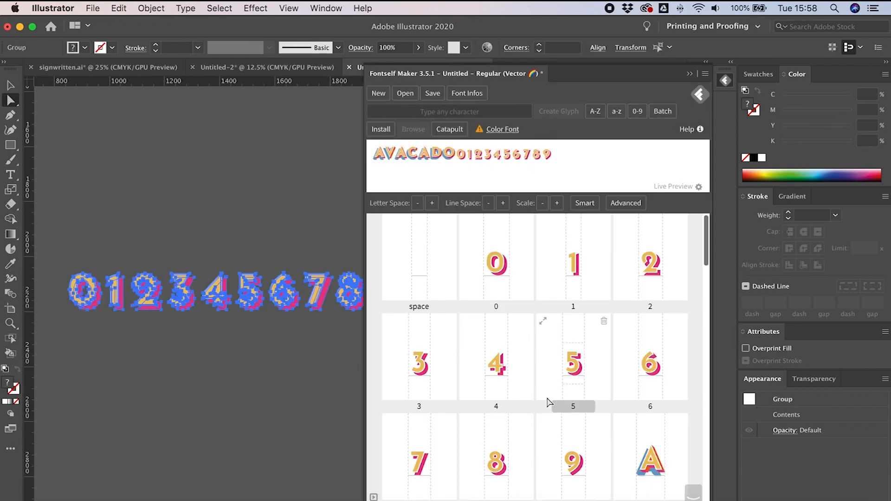
pyautogui.scroll(-2, 546, 388)
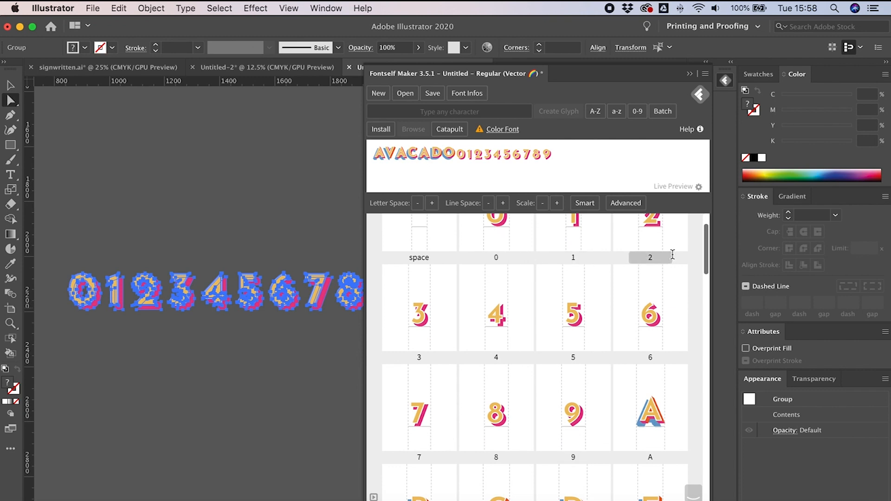
pyautogui.click(242, 419)
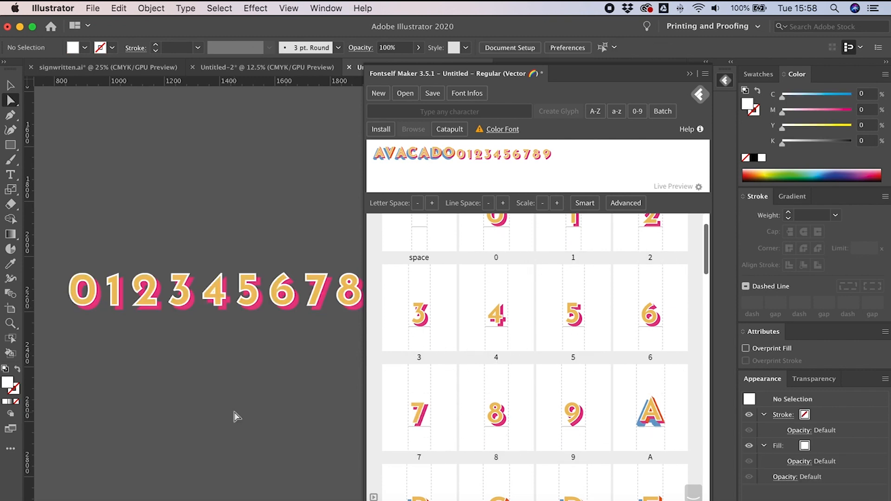
# Step: Copy the ampersand from the Untitled-2 document and paste it into the working document
pyautogui.click(230, 72)
pyautogui.click(231, 371)
pyautogui.moveTo(232, 373); pyautogui.dragTo(367, 376)
pyautogui.press('v')
pyautogui.moveTo(334, 231); pyautogui.dragTo(287, 171)
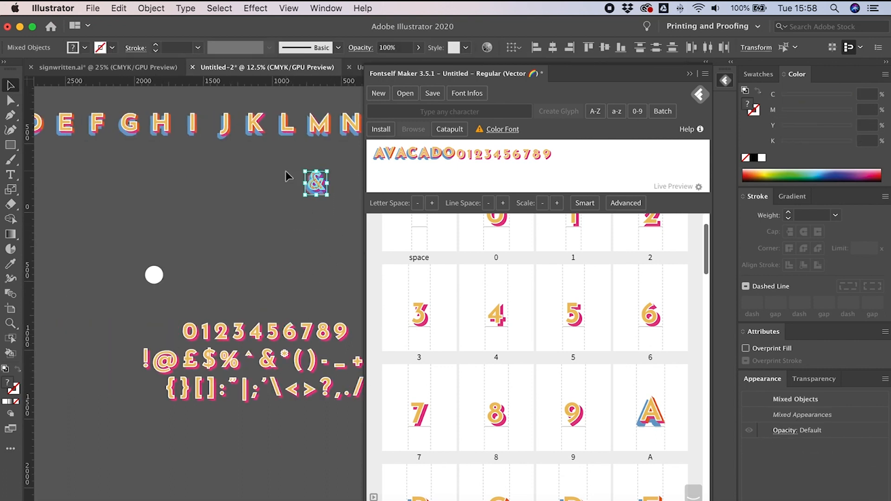
pyautogui.click(358, 70)
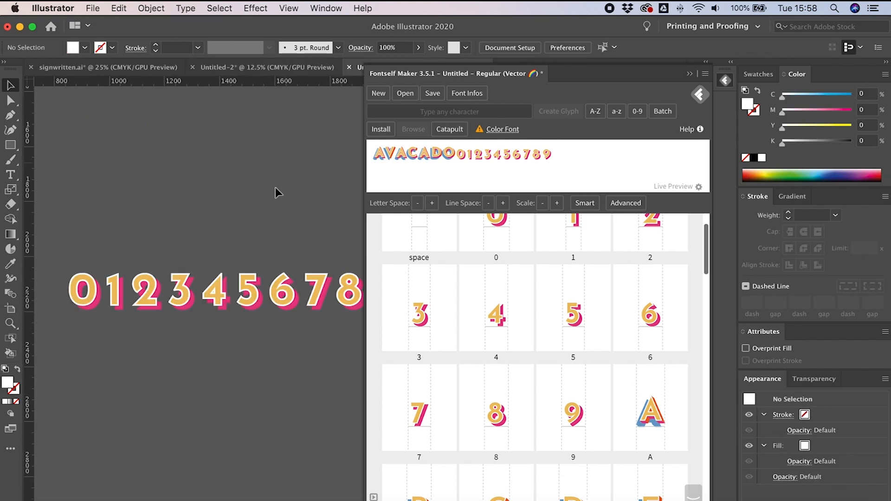
pyautogui.press('super+v')
# Step: Group the pasted ampersand and drop it into the panel's Any character (Batch) area
pyautogui.moveTo(346, 311); pyautogui.dragTo(255, 423)
pyautogui.press('super+g')
pyautogui.moveTo(309, 401); pyautogui.dragTo(618, 456)
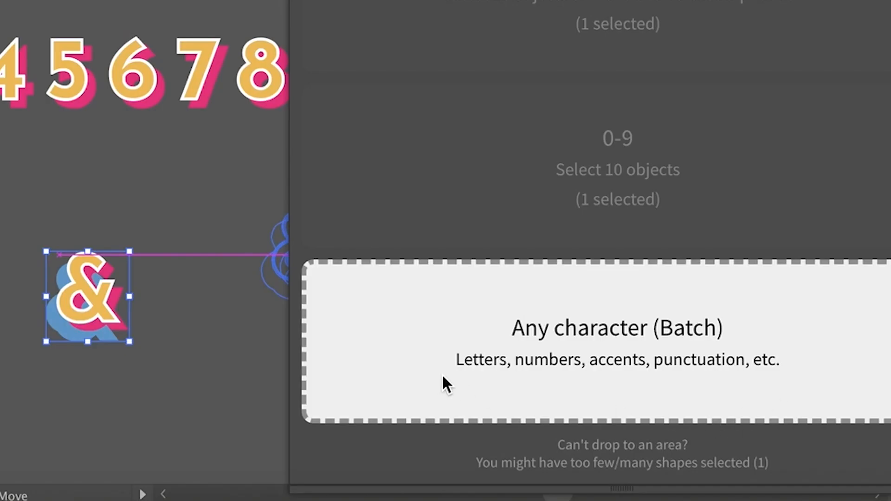
pyautogui.moveTo(702, 377); pyautogui.dragTo(735, 385)
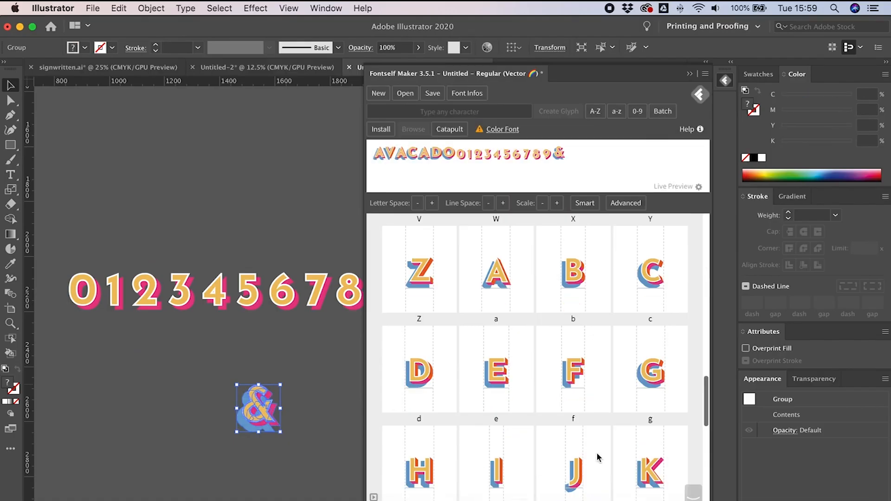
# Step: Assign the & character to the new glyph and add several ampersands to the preview text
pyautogui.scroll(-9, 597, 458)
pyautogui.click(651, 496)
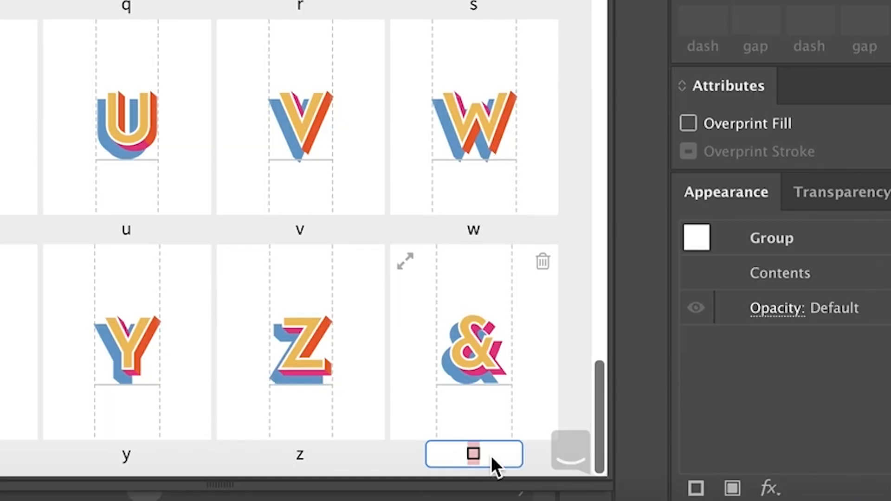
pyautogui.write('&')
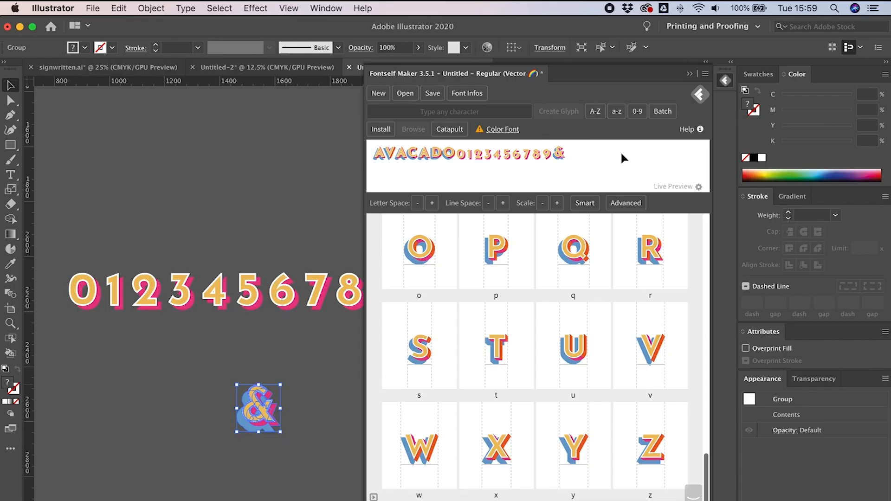
pyautogui.write('&&&&&')
# Step: Save the font under the name Signwriting as Signwriting.otf
pyautogui.press('super+q')
pyautogui.click(529, 295)
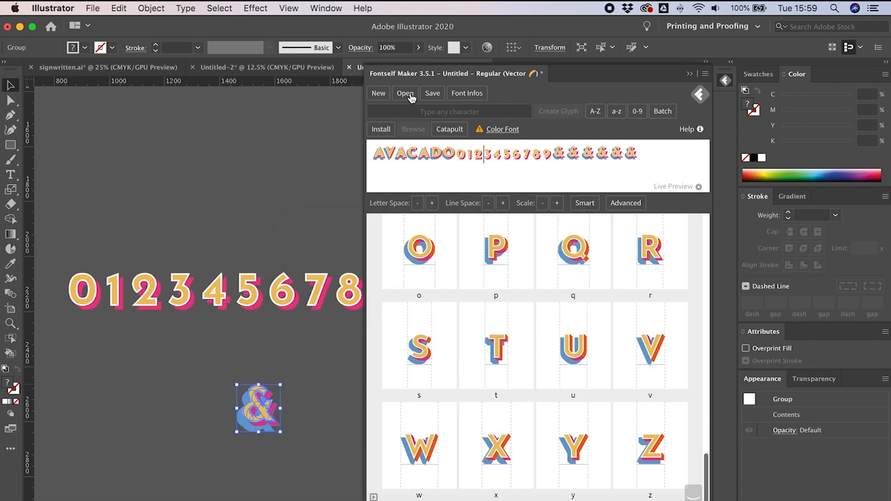
pyautogui.click(432, 94)
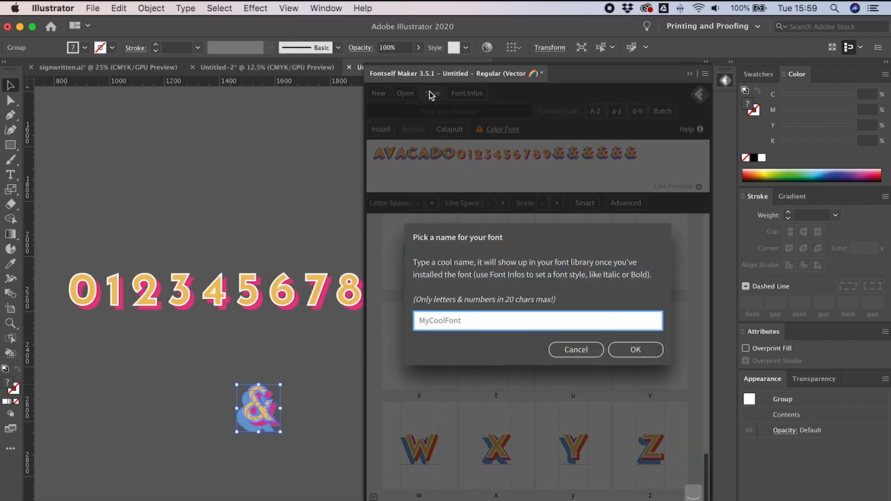
pyautogui.write('Si')
pyautogui.click(634, 350)
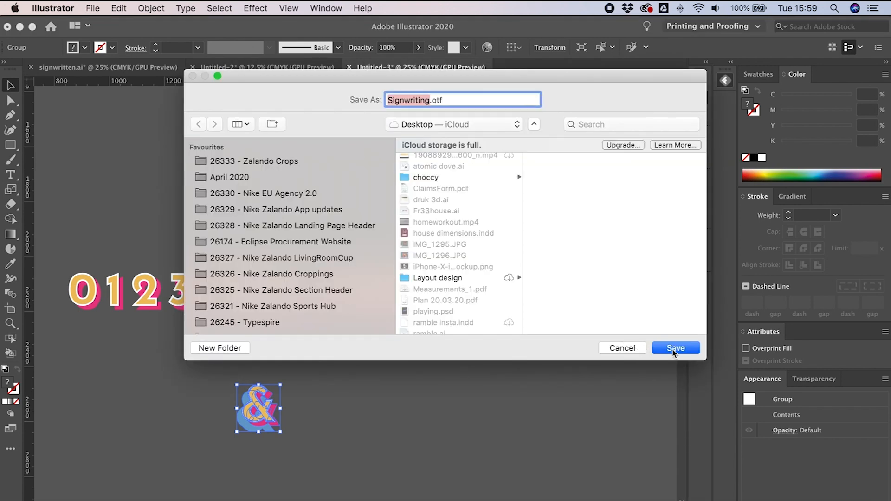
pyautogui.click(673, 349)
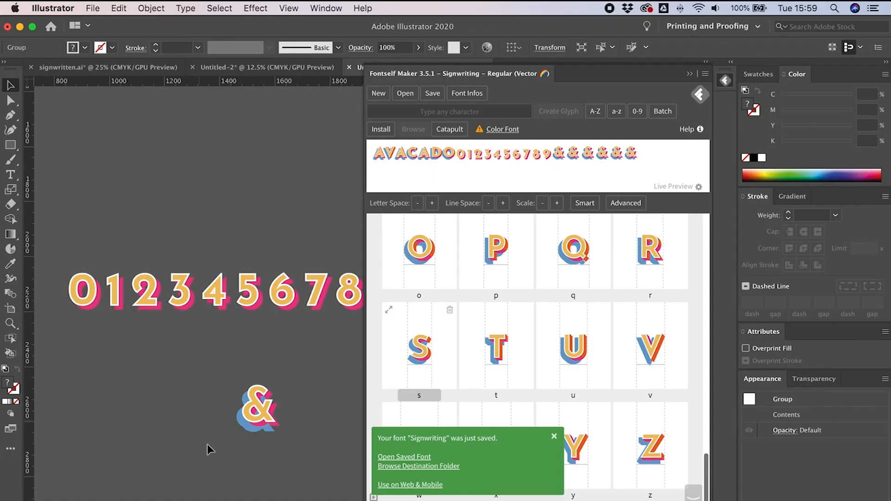
# Step: Open the saved Signwriting font file in Font Book and install it
pyautogui.click(207, 444)
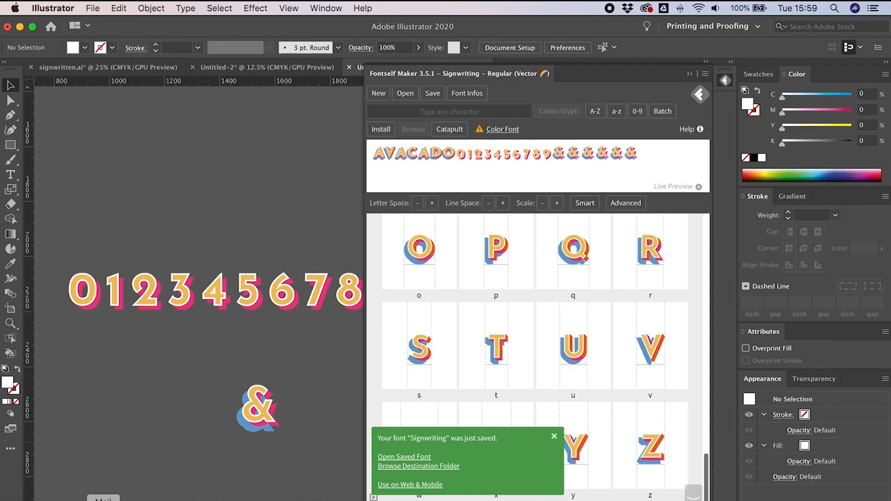
pyautogui.click(41, 500)
pyautogui.moveTo(404, 253); pyautogui.dragTo(354, 499)
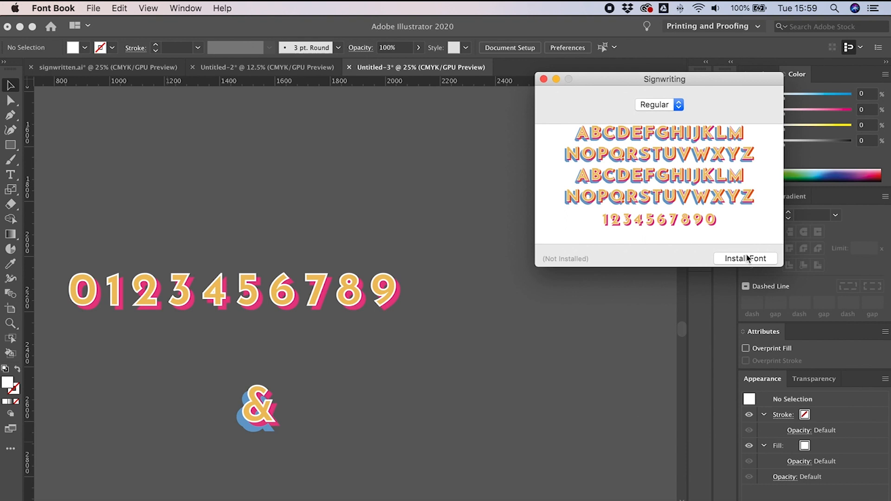
pyautogui.click(743, 259)
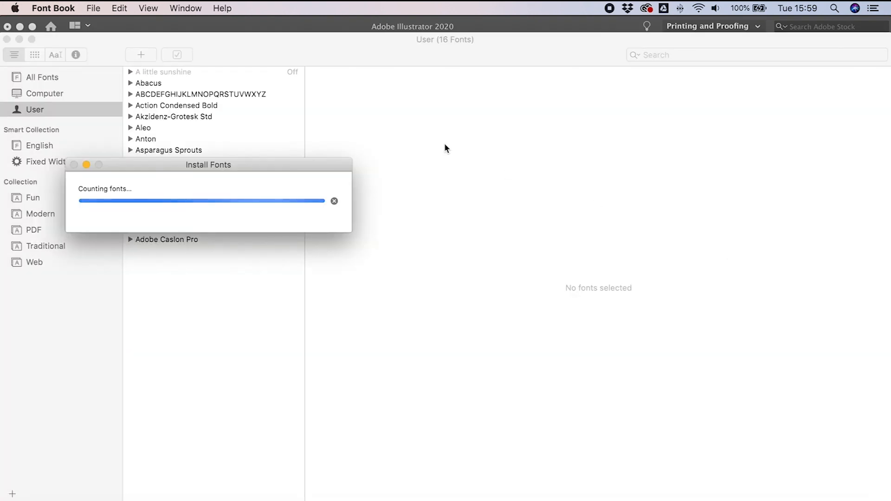
pyautogui.scroll(-10, 254, 296)
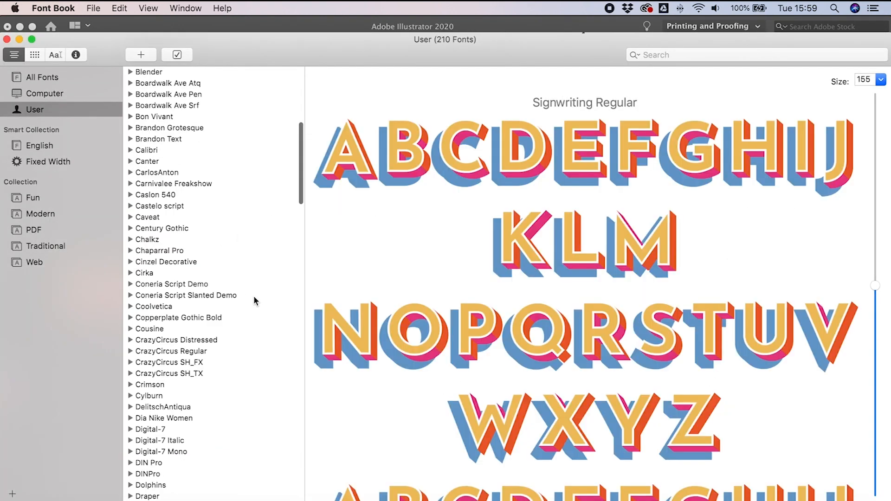
# Step: Close Font Book, create a sample text object on the canvas and set its font to Signwriting
pyautogui.click(7, 40)
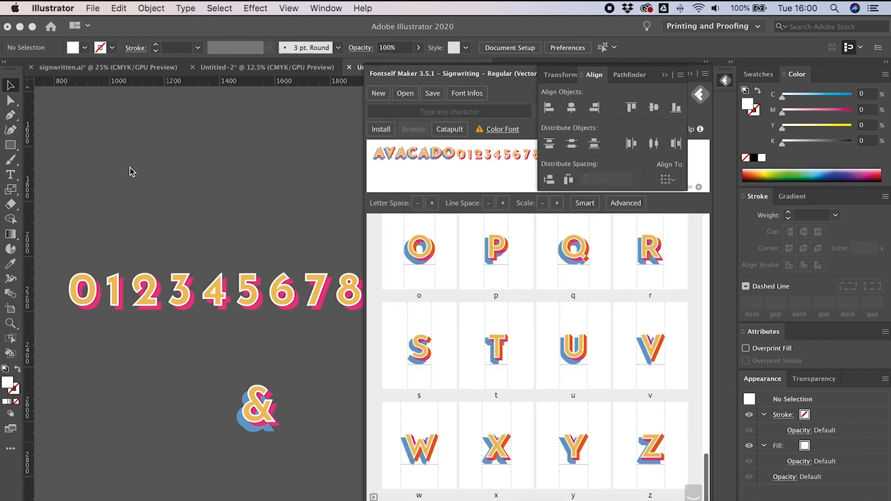
pyautogui.press('t')
pyautogui.click(205, 160)
pyautogui.click(11, 86)
pyautogui.moveTo(214, 154); pyautogui.dragTo(445, 150)
pyautogui.moveTo(307, 154); pyautogui.dragTo(217, 177)
pyautogui.doubleClick(218, 176)
pyautogui.doubleClick(218, 176)
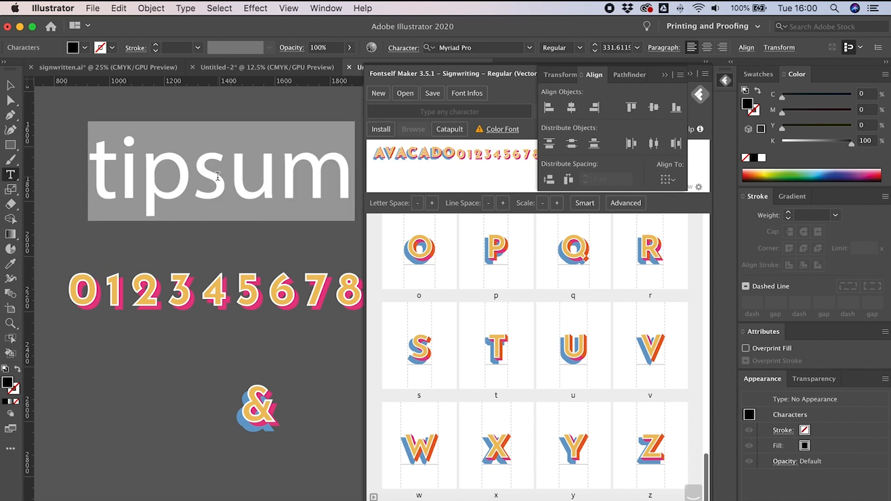
pyautogui.click(487, 48)
pyautogui.write('sign')
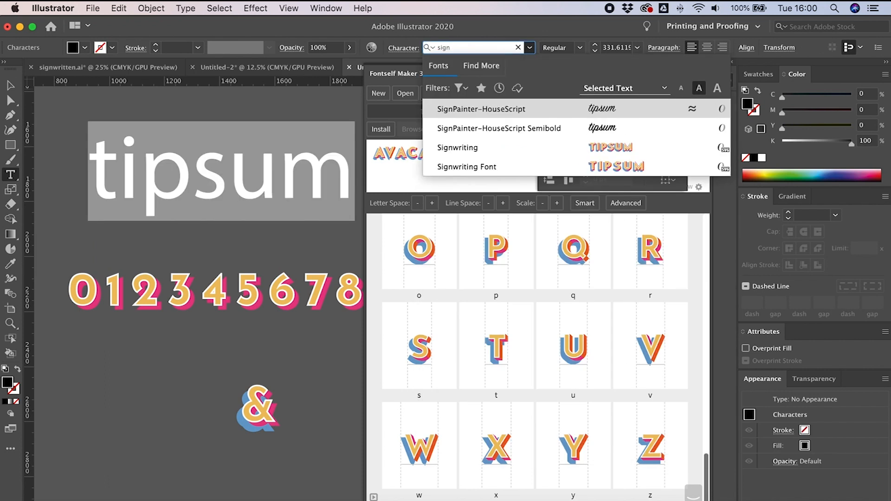
pyautogui.press('Down')
pyautogui.press('Down')
pyautogui.press('Return')
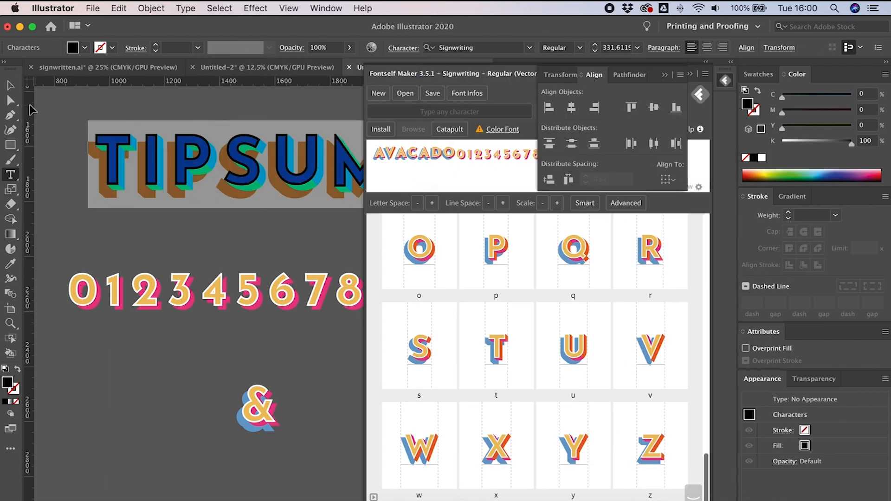
# Step: Replace the sample text with TYPESPIRE
pyautogui.click(10, 86)
pyautogui.click(53, 138)
pyautogui.press('super+minus')
pyautogui.press('super+minus')
pyautogui.press('space')
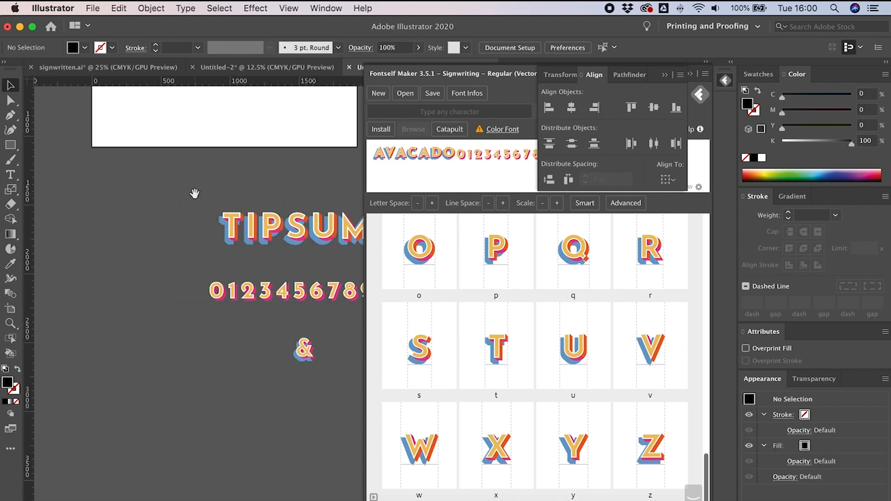
pyautogui.moveTo(195, 193); pyautogui.dragTo(128, 192)
pyautogui.moveTo(206, 228); pyautogui.dragTo(173, 209)
pyautogui.doubleClick(219, 223)
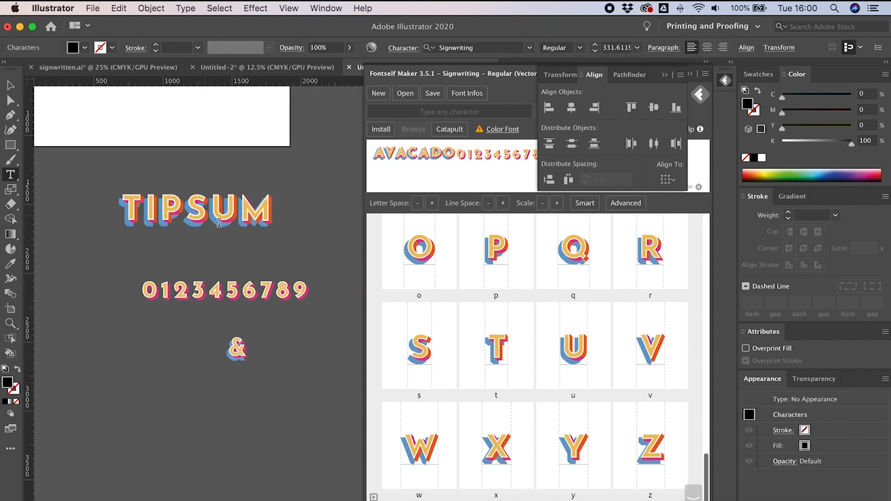
pyautogui.press('super+a')
pyautogui.write('TYPESPIRE')
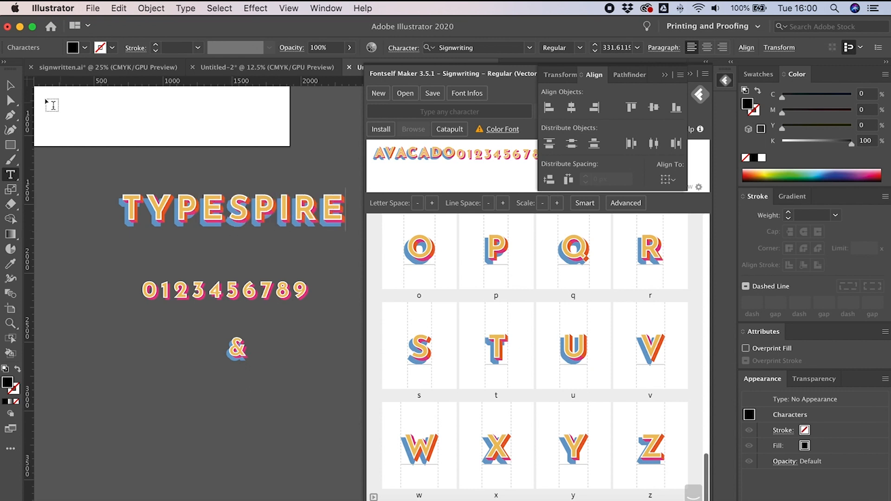
pyautogui.press('Escape')
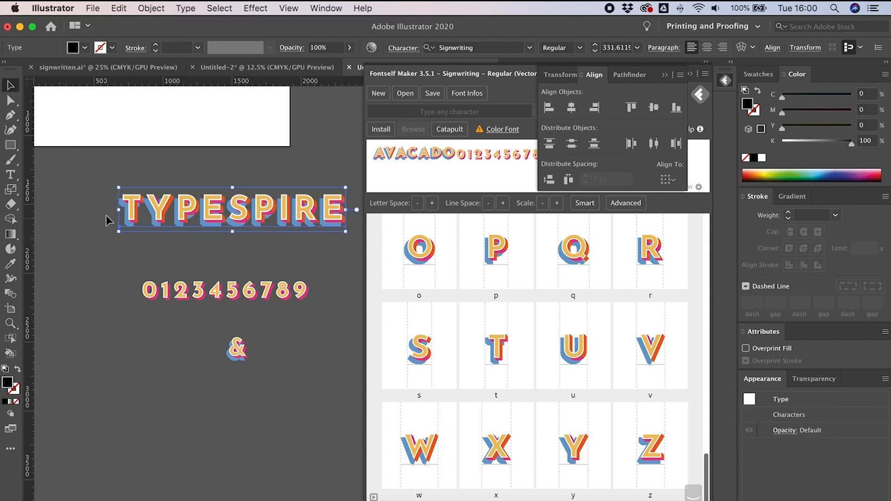
# Step: Scale the TYPESPIRE text up to about 1129 pt
pyautogui.moveTo(118, 209); pyautogui.dragTo(38, 216)
pyautogui.scroll(2, 171, 275)
pyautogui.hscroll(-2, 171, 275)
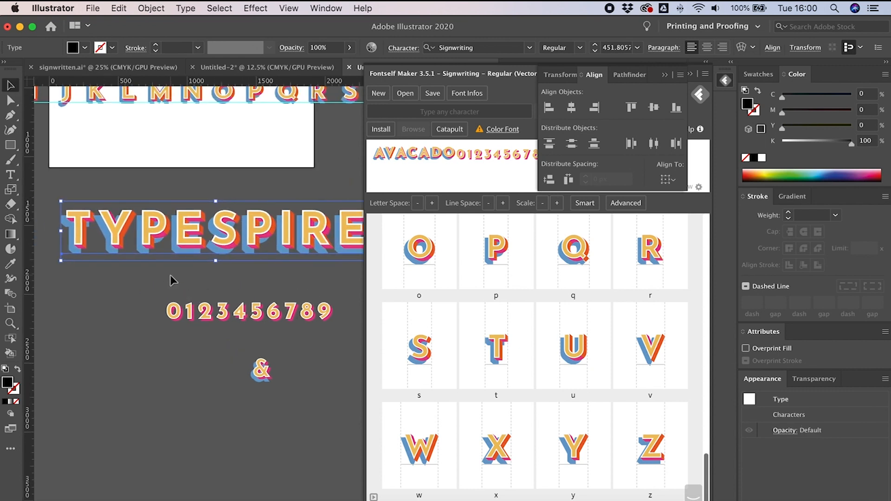
pyautogui.press('super+minus')
pyautogui.press('super+minus')
pyautogui.moveTo(323, 307); pyautogui.dragTo(194, 445)
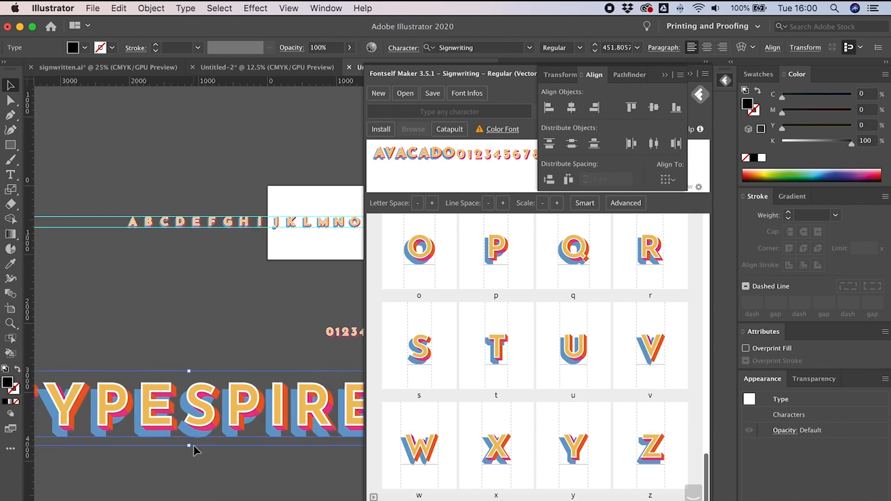
pyautogui.click(208, 458)
pyautogui.press('super+minus')
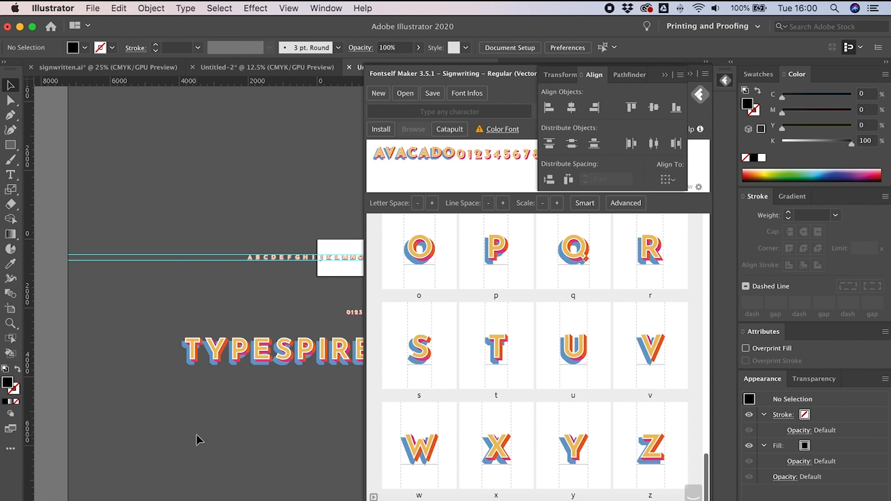
pyautogui.hscroll(3, 264, 409)
pyautogui.tripleClick(265, 362)
pyautogui.click(287, 362)
pyautogui.press('super+a')
pyautogui.press('Right')
pyautogui.press('Return')
pyautogui.write('12')
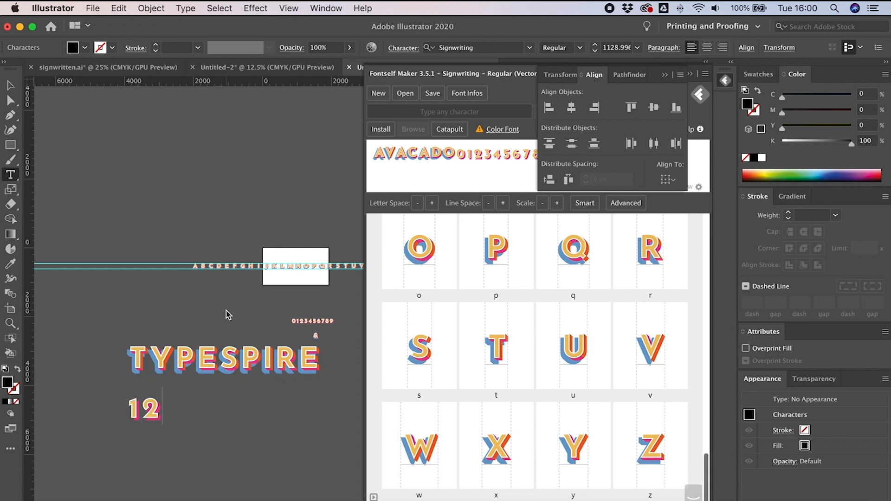
pyautogui.write('34567890')
pyautogui.press('Return')
pyautogui.write('&')
pyautogui.press('Return')
pyautogui.scroll(-3, 232, 317)
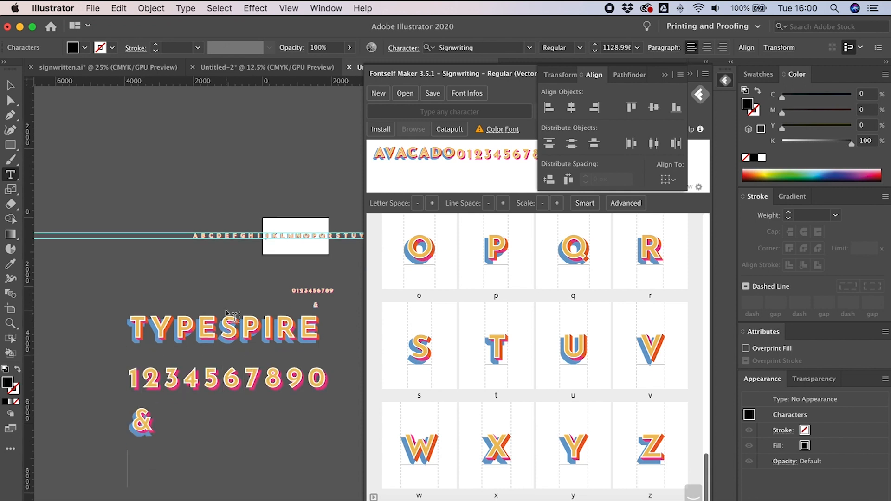
# Step: Type the symbols !@££$%^&* on a new line, then undo the added lines
pyautogui.write('!@££$%^&*')
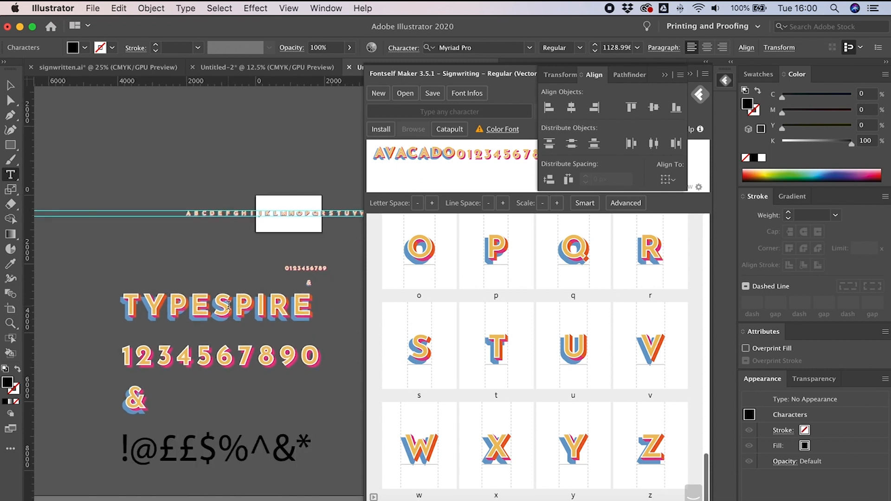
pyautogui.press('super+z')
pyautogui.press('super+z')
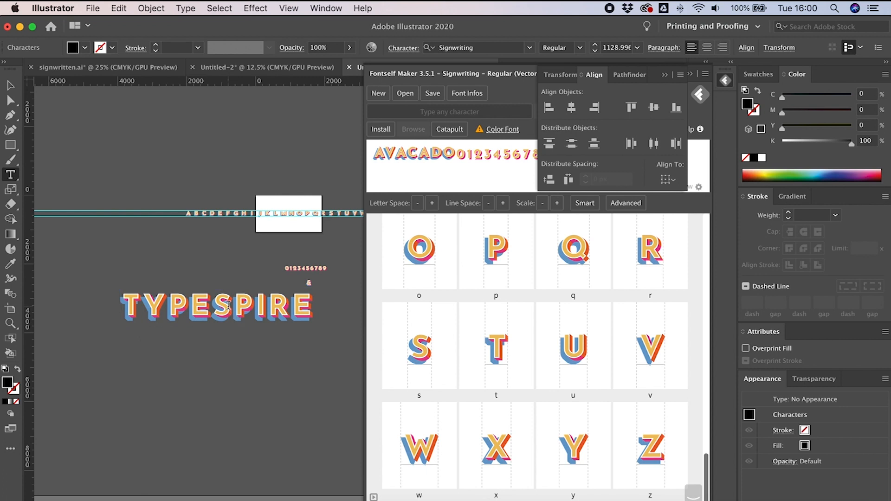
pyautogui.press('Escape')
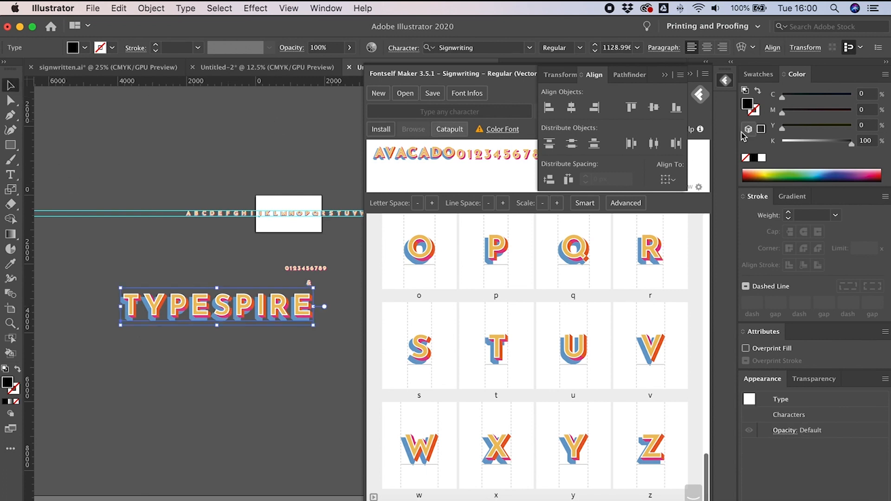
# Step: Collapse the Fontself panel and reposition the TYPESPIRE text on the canvas
pyautogui.click(724, 82)
pyautogui.click(372, 171)
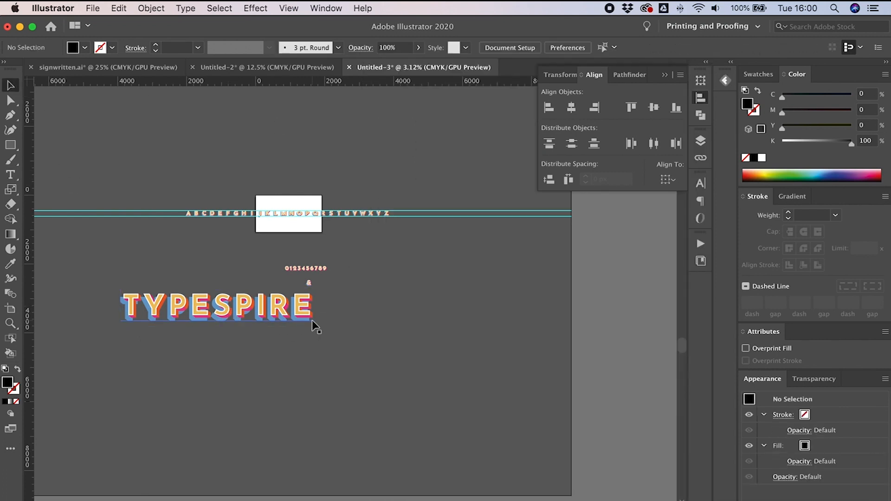
pyautogui.press('super+plus')
pyautogui.press('super+plus')
pyautogui.moveTo(240, 330); pyautogui.dragTo(512, 328)
pyautogui.moveTo(453, 325); pyautogui.dragTo(418, 307)
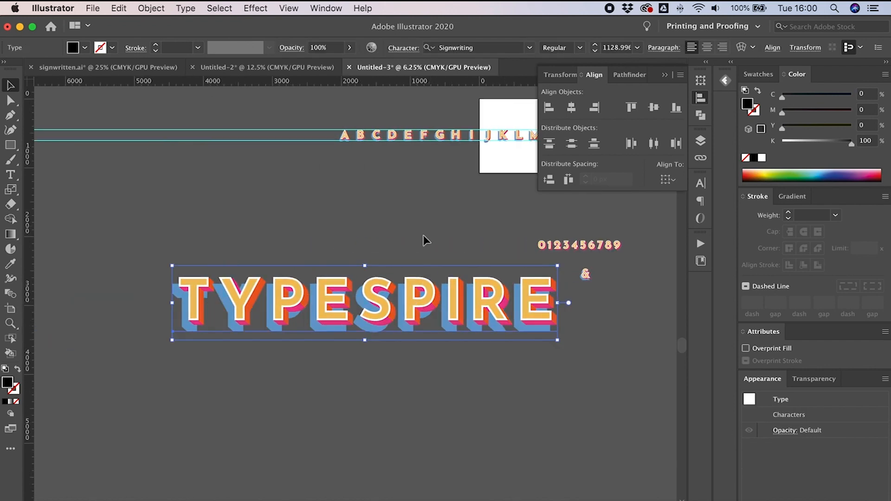
# Step: Add a second line reading X FONTSELF below TYPESPIRE
pyautogui.press('t')
pyautogui.click(435, 314)
pyautogui.write('X')
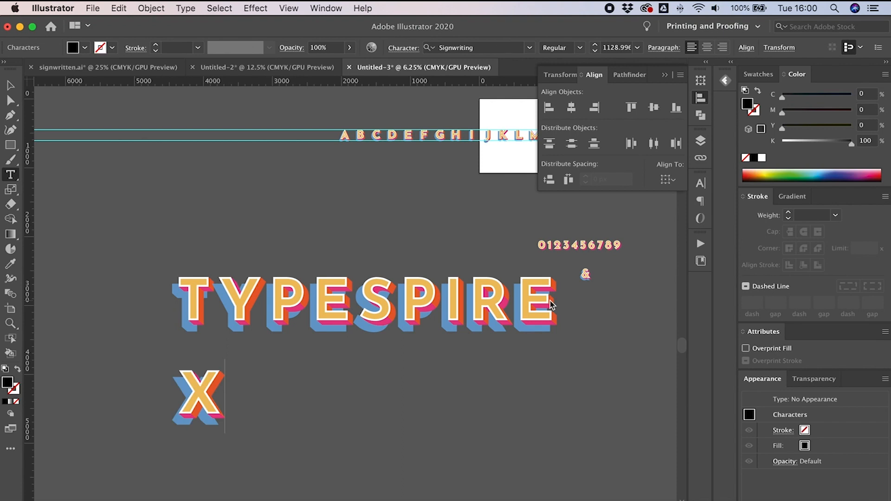
pyautogui.press('Return')
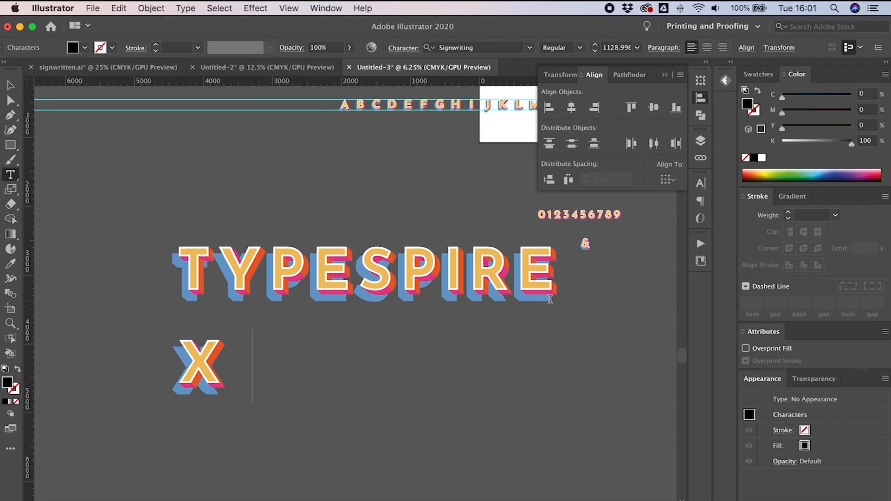
pyautogui.write('FONTSELF')
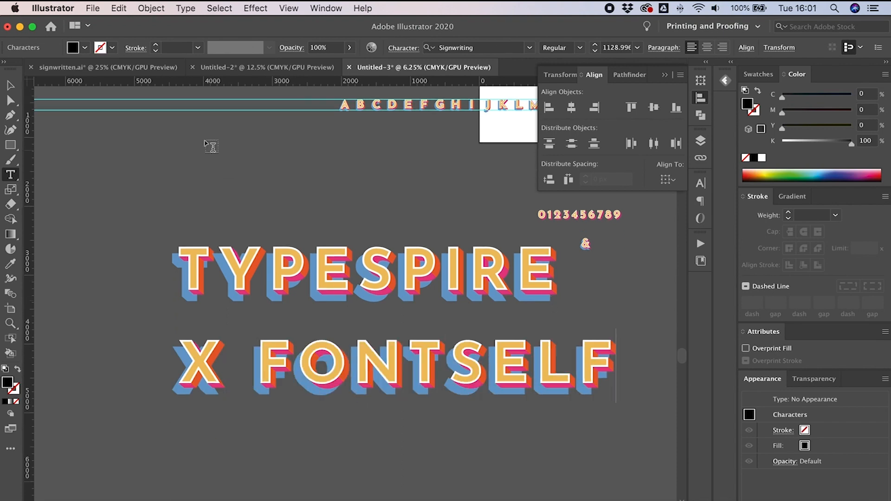
pyautogui.press('Escape')
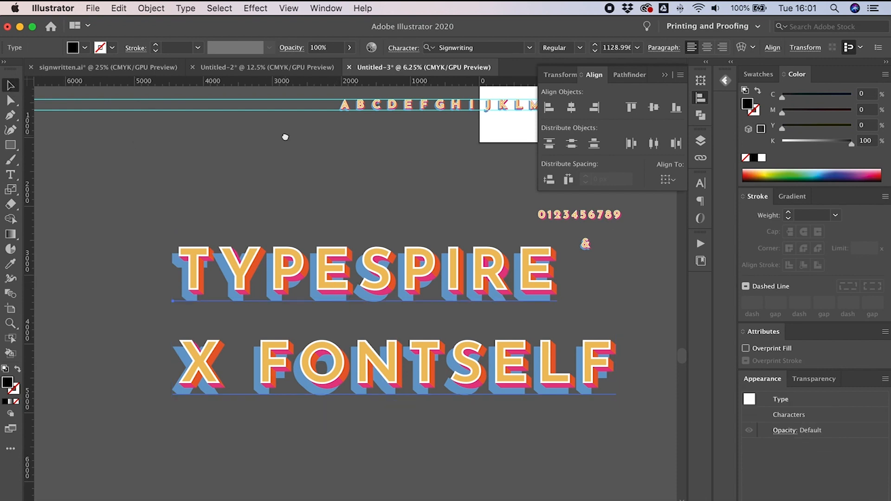
# Step: Centre-align both lines of text and position them in the middle of the view
pyautogui.moveTo(285, 137); pyautogui.dragTo(294, 93)
pyautogui.moveTo(332, 185); pyautogui.dragTo(338, 175)
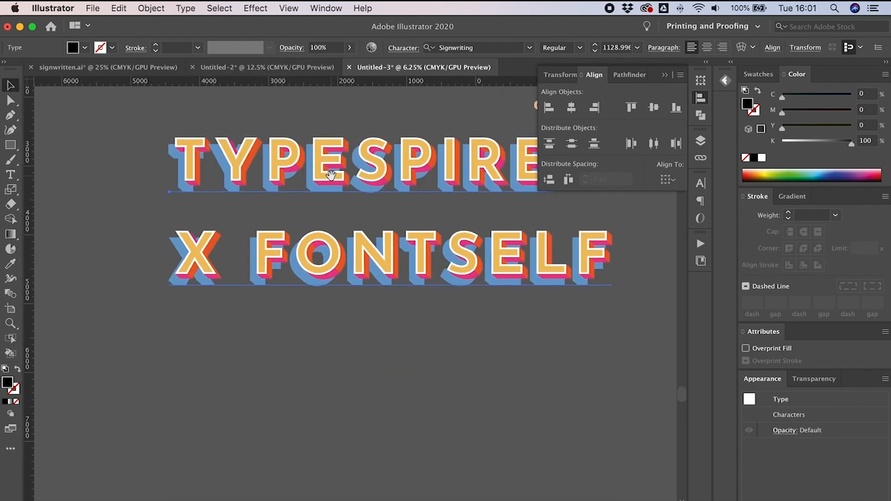
pyautogui.click(706, 101)
pyautogui.moveTo(513, 248); pyautogui.dragTo(471, 334)
pyautogui.click(708, 48)
pyautogui.moveTo(260, 318); pyautogui.dragTo(512, 327)
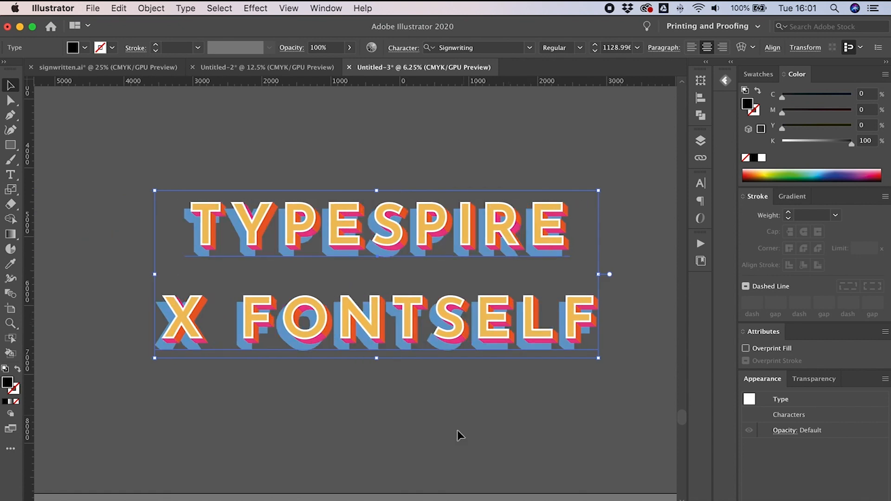
pyautogui.click(458, 432)
pyautogui.moveTo(456, 324); pyautogui.dragTo(448, 331)
pyautogui.click(477, 414)
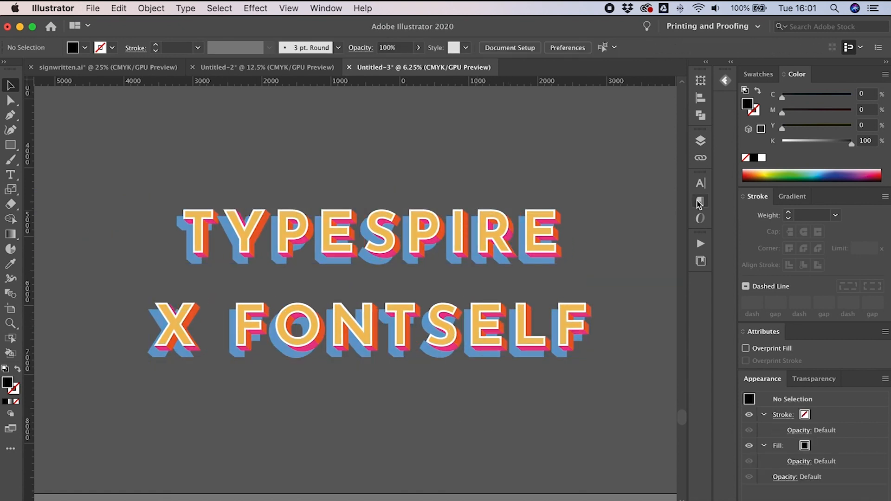
pyautogui.click(726, 82)
pyautogui.click(725, 83)
pyautogui.hscroll(1, 622, 183)
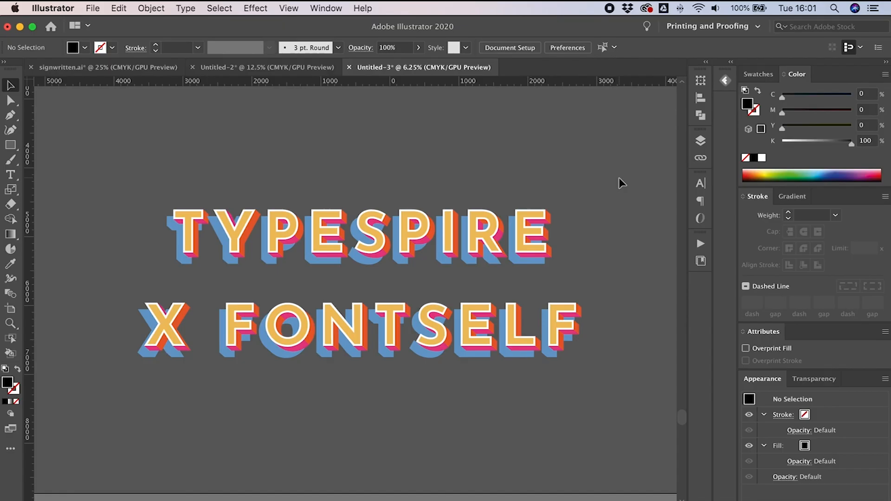